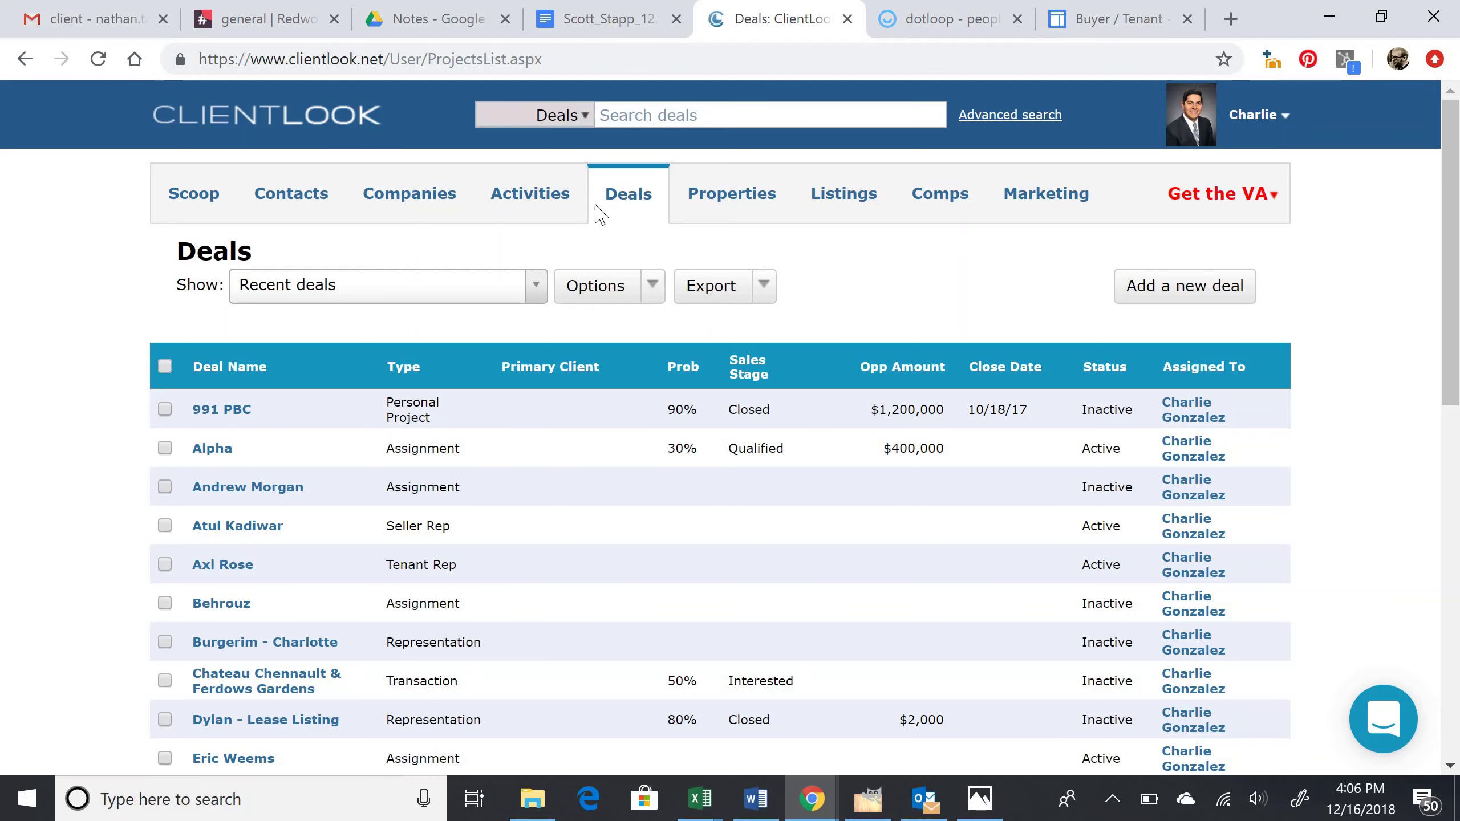
# Step: Search the deals for an existing deal under the client's name, then clear the search
pyautogui.click(812, 117)
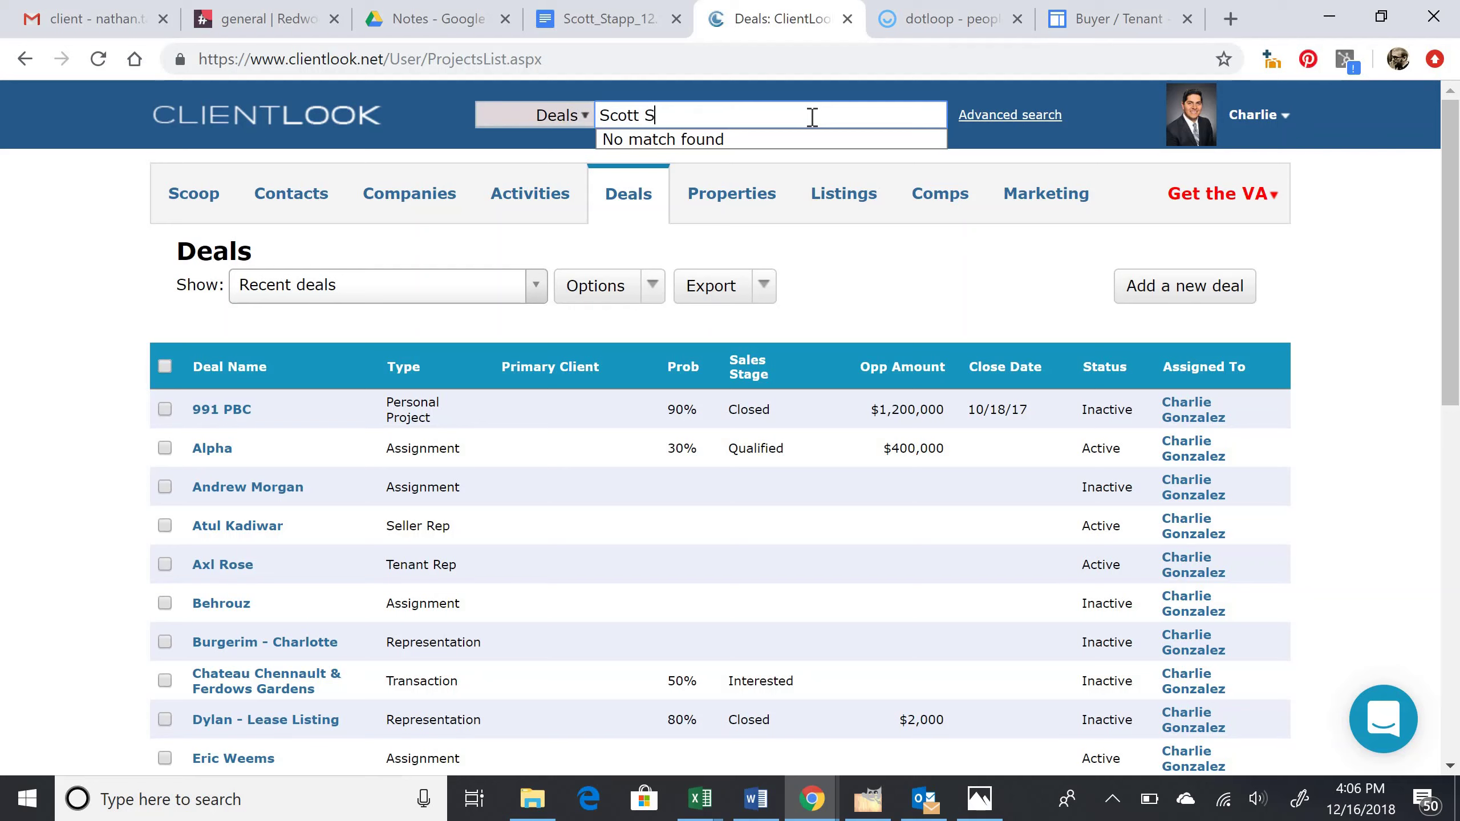
pyautogui.click(959, 314)
# Step: Create a new deal named after the client, status Active, deal type Buyer Rep
pyautogui.click(1170, 307)
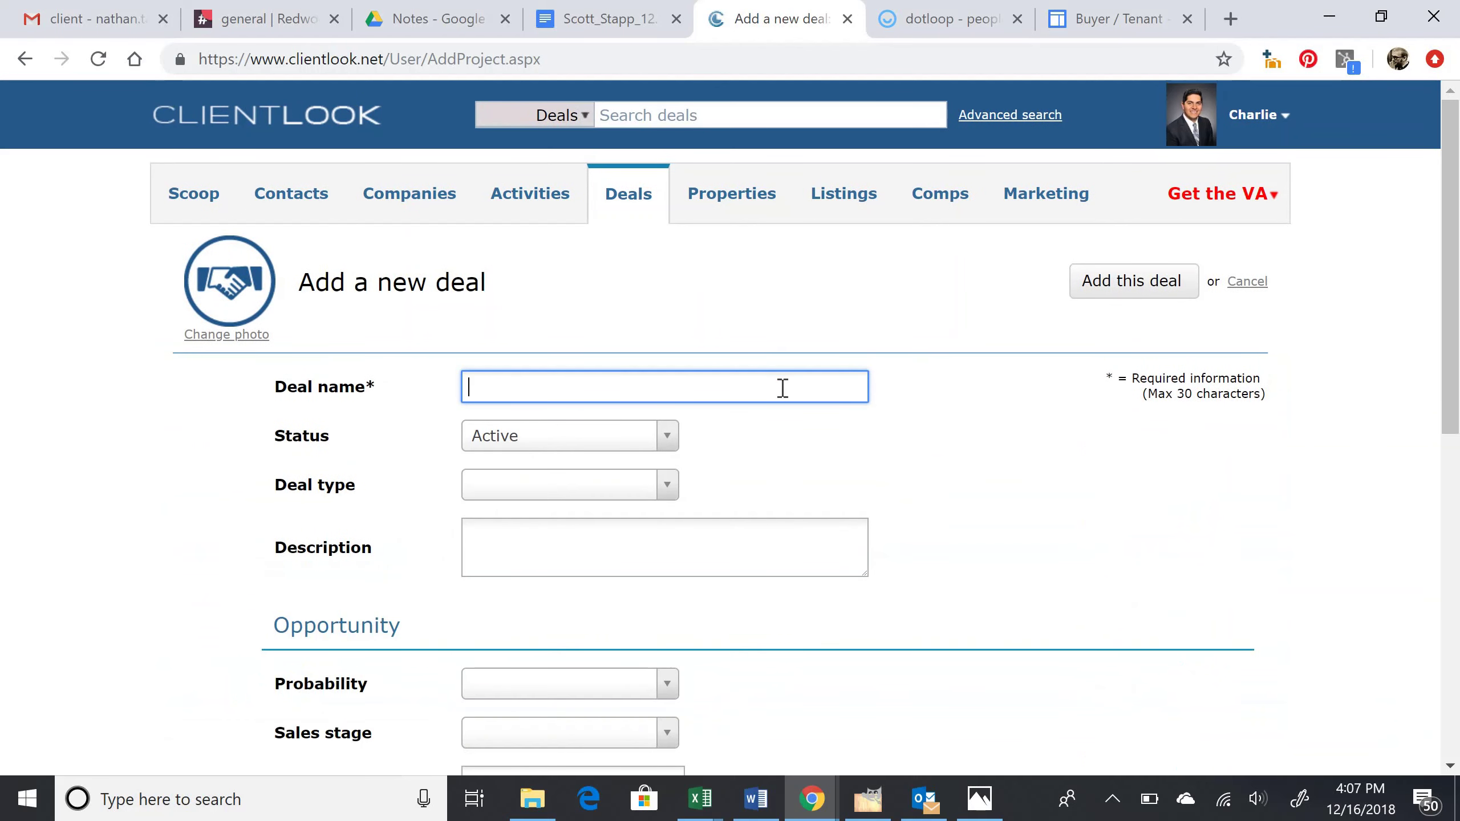
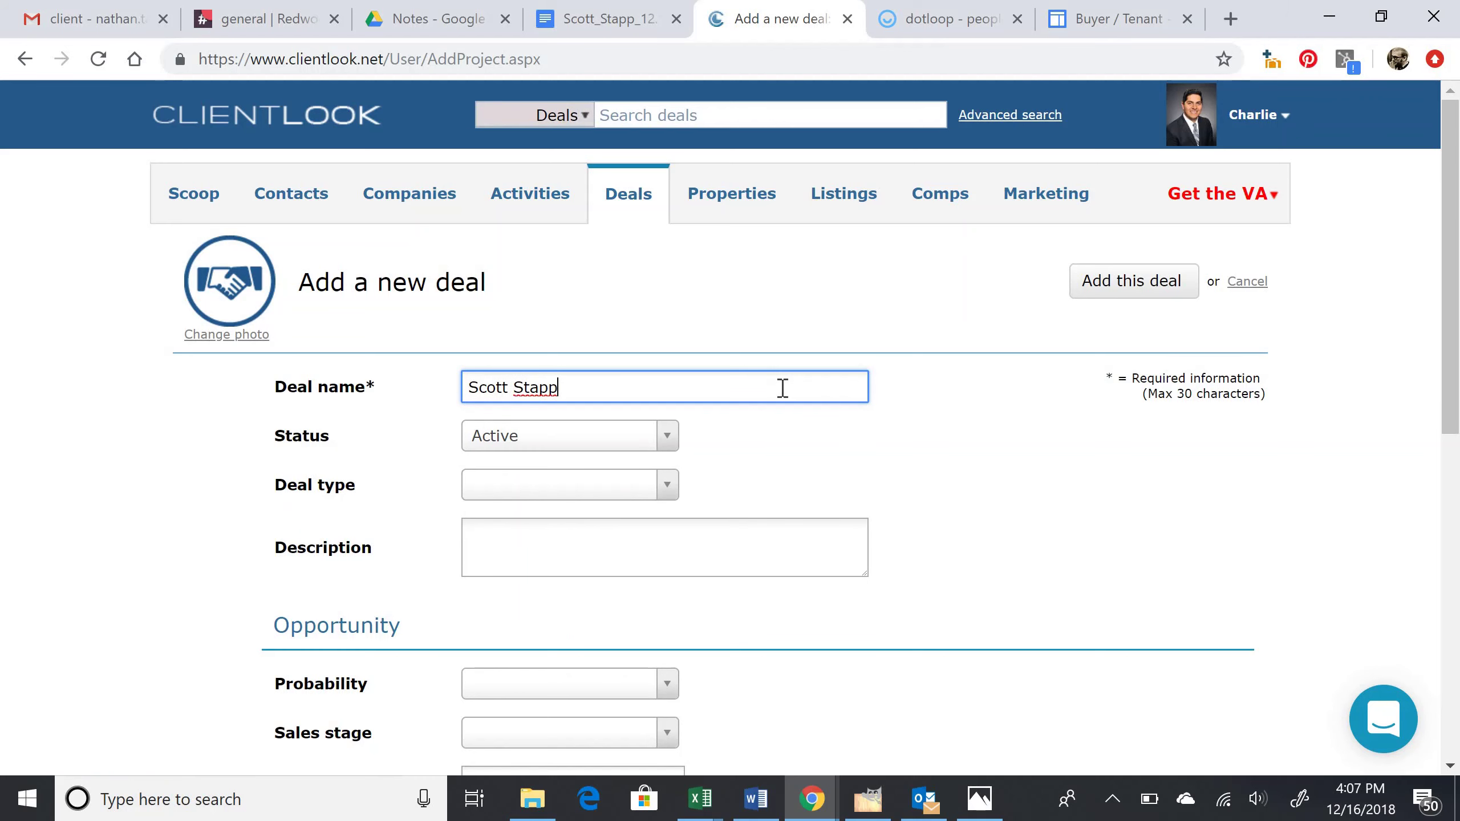
pyautogui.click(633, 451)
pyautogui.click(628, 452)
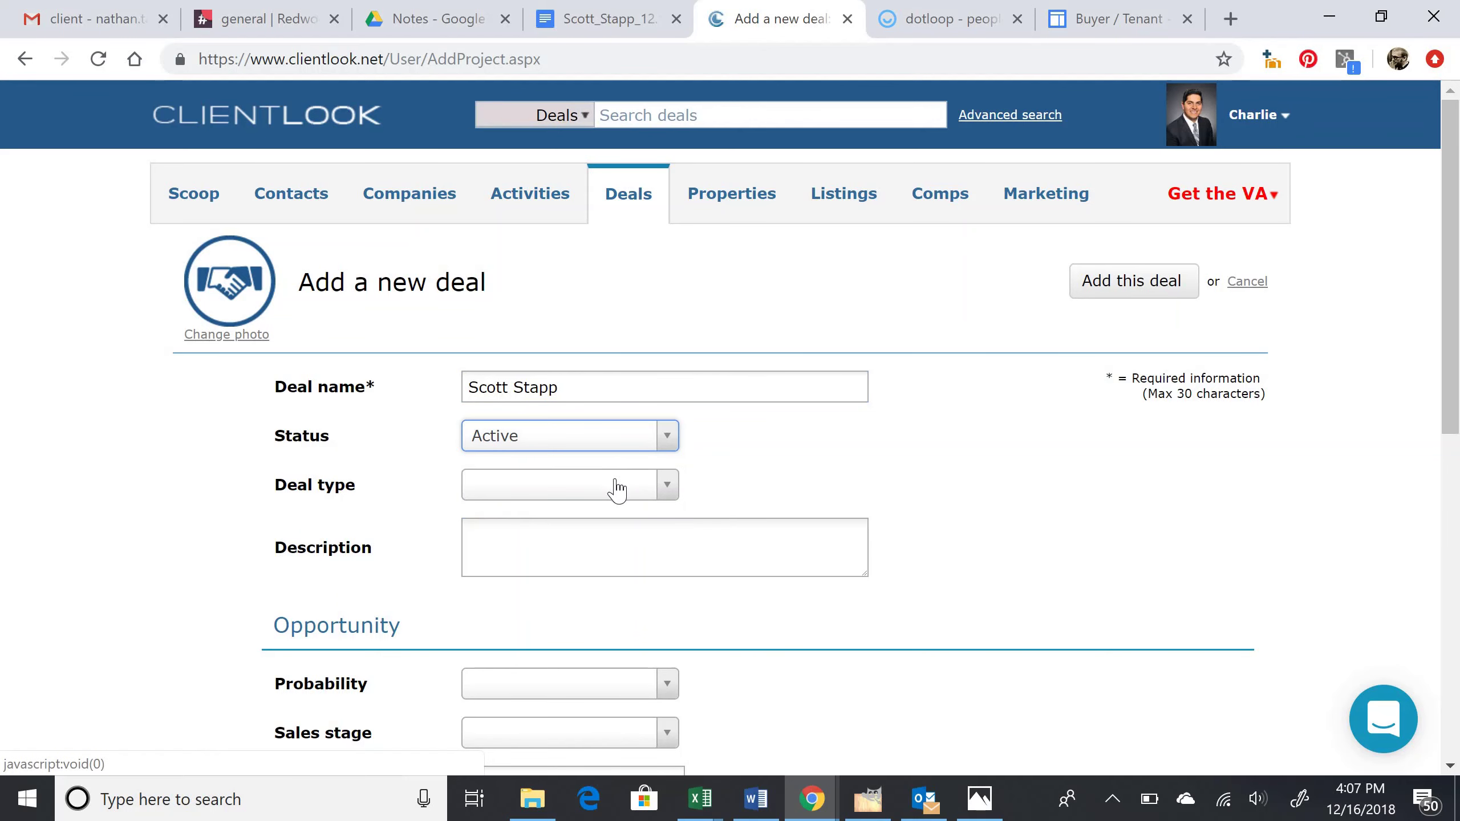
pyautogui.click(615, 493)
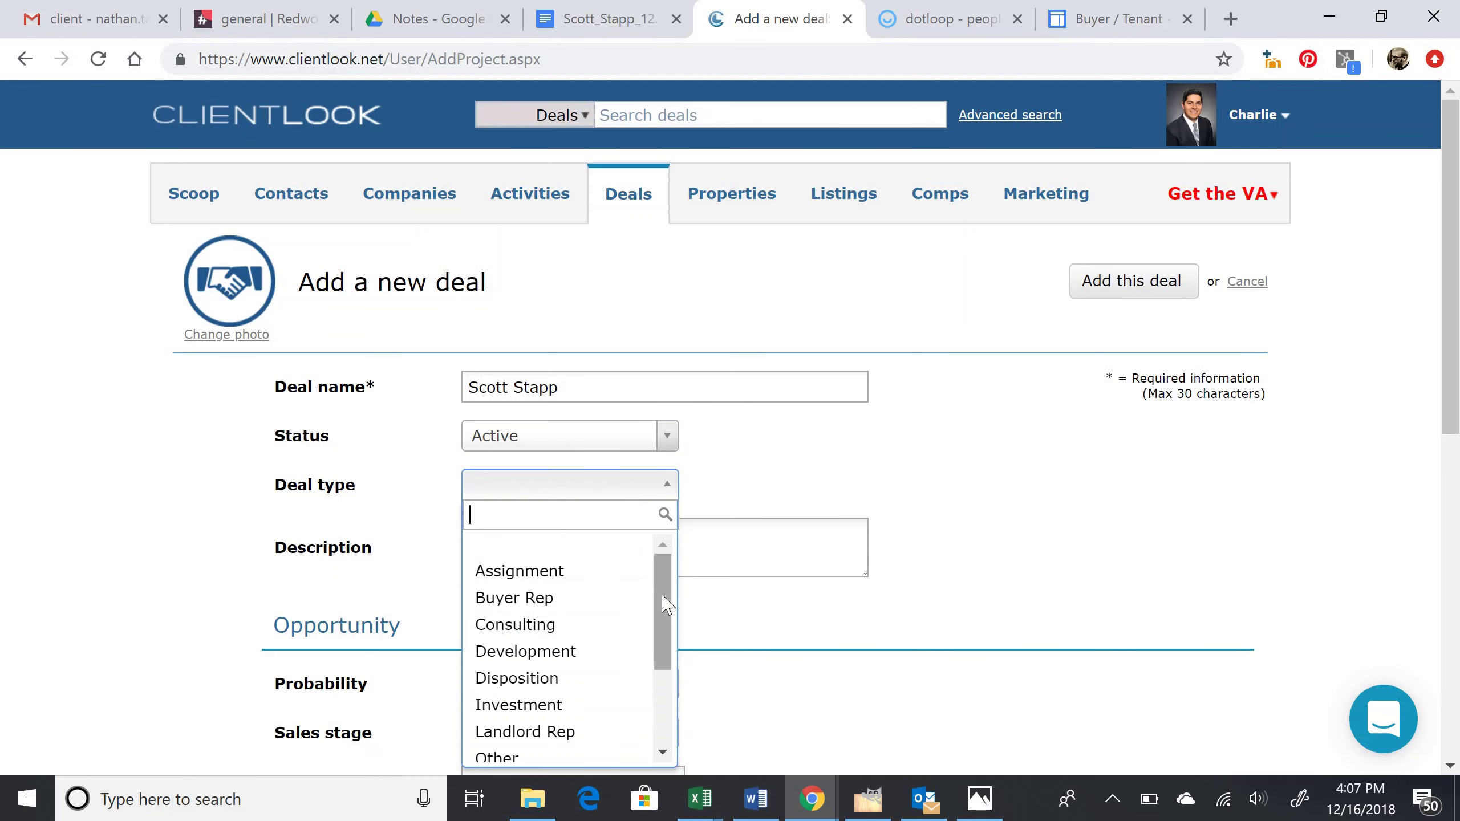
pyautogui.moveTo(662, 611); pyautogui.dragTo(664, 574)
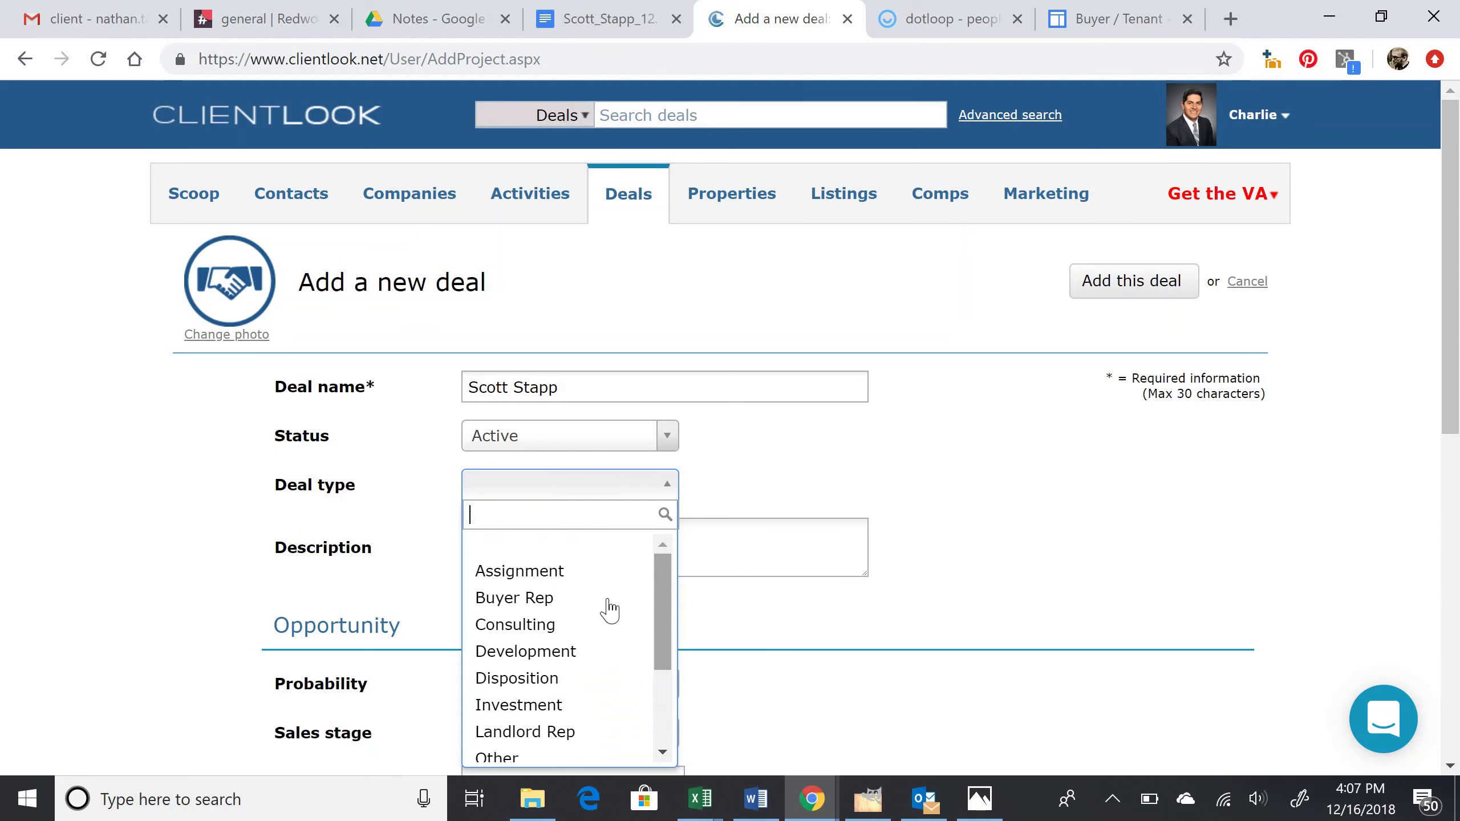
pyautogui.click(580, 598)
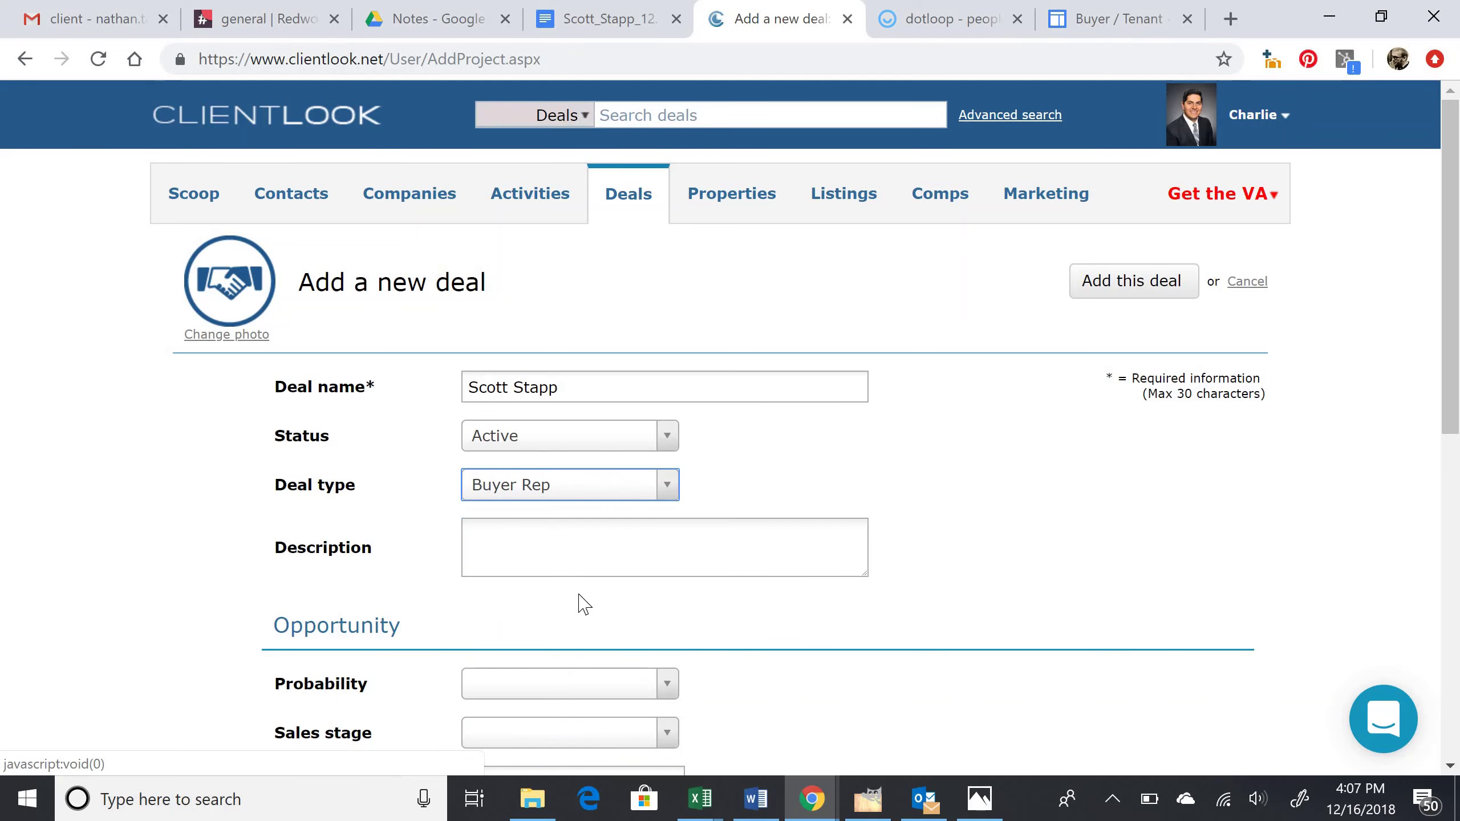
# Step: Paste the Google Drive criteria link into the deal's Criteria custom field
pyautogui.scroll(-5, 579, 596)
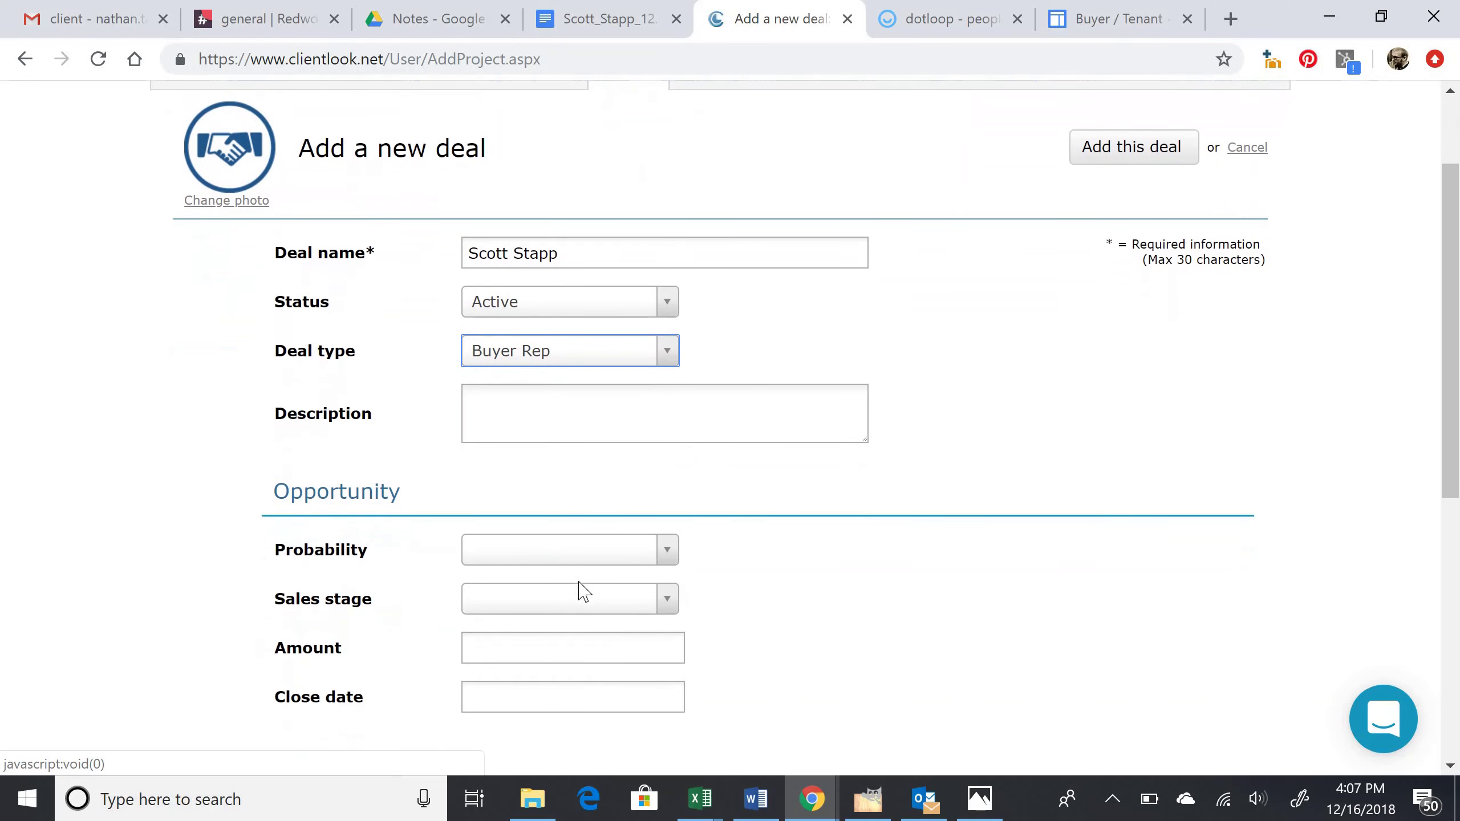
pyautogui.scroll(-2, 580, 584)
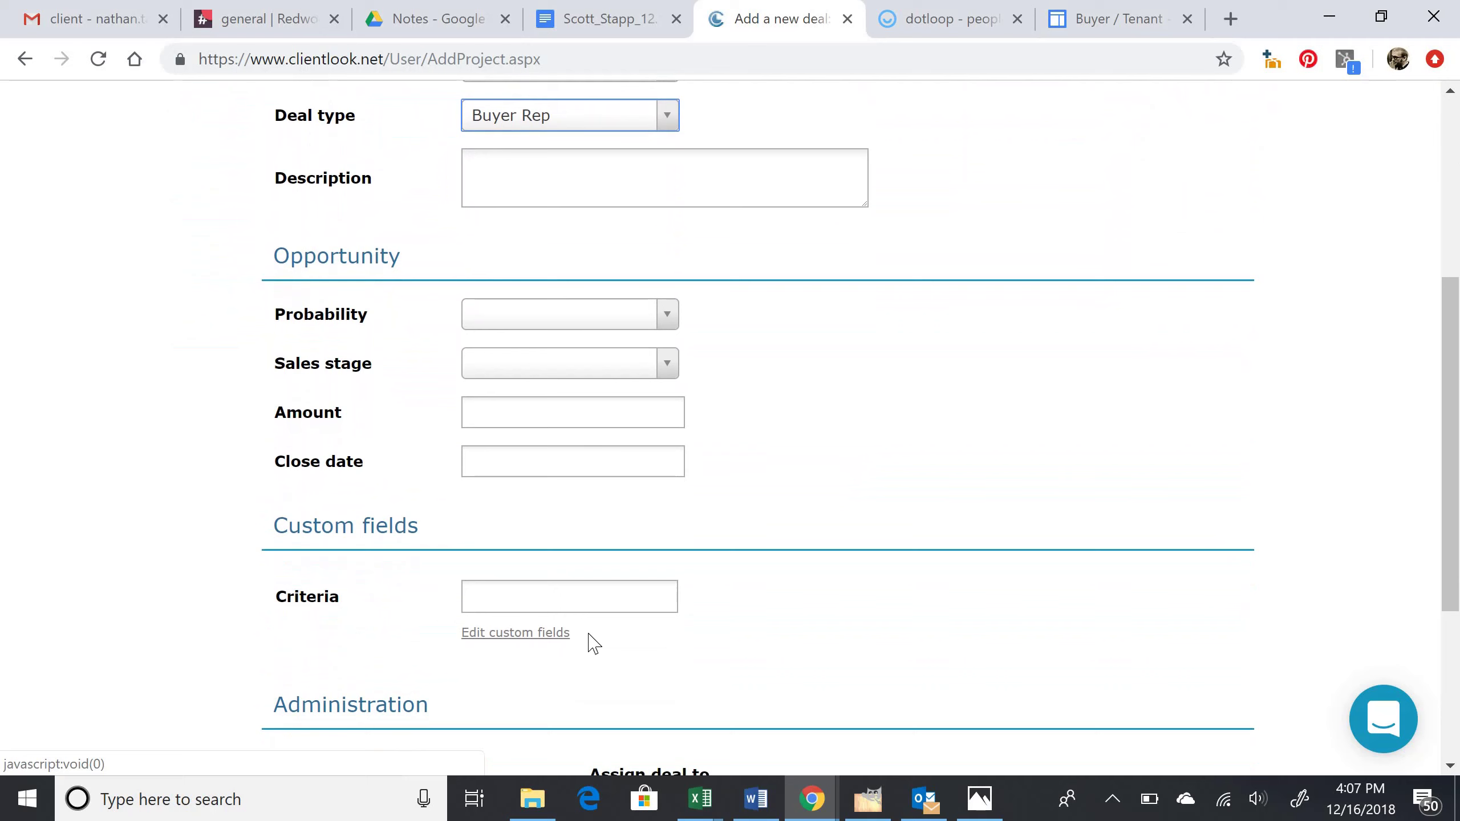
pyautogui.click(552, 596)
pyautogui.rightClick(553, 599)
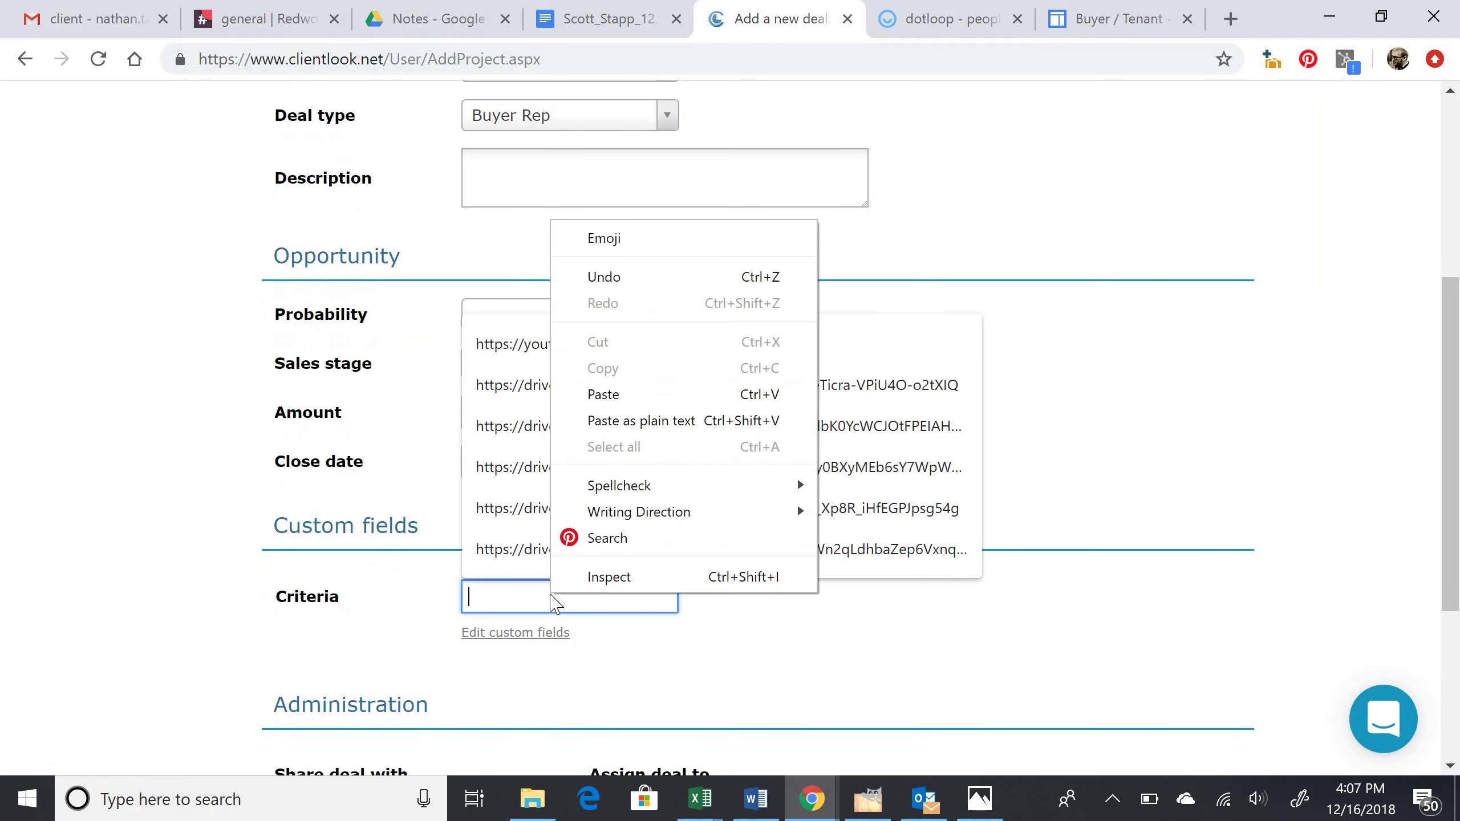
pyautogui.click(629, 395)
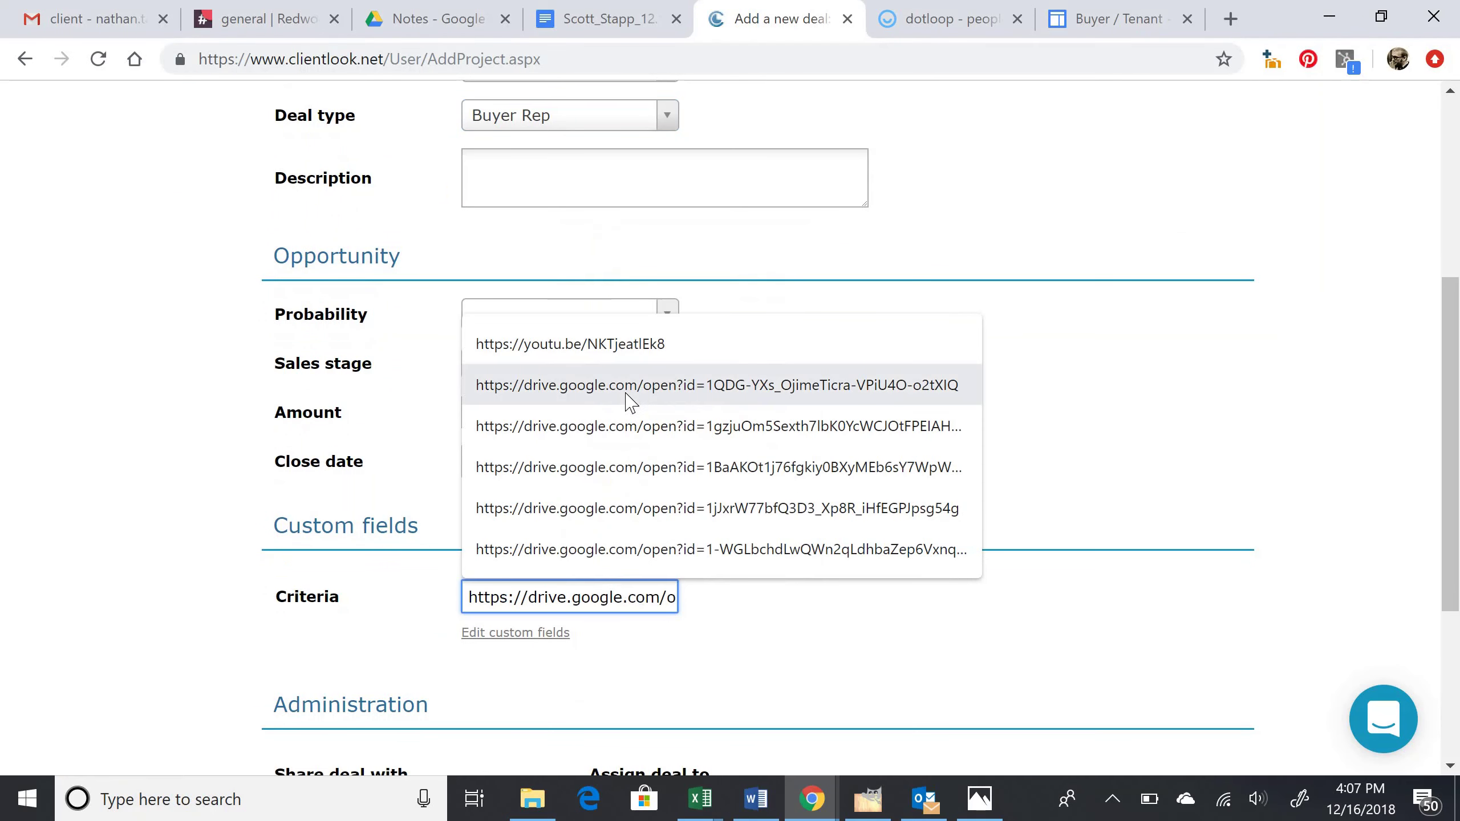
pyautogui.click(677, 706)
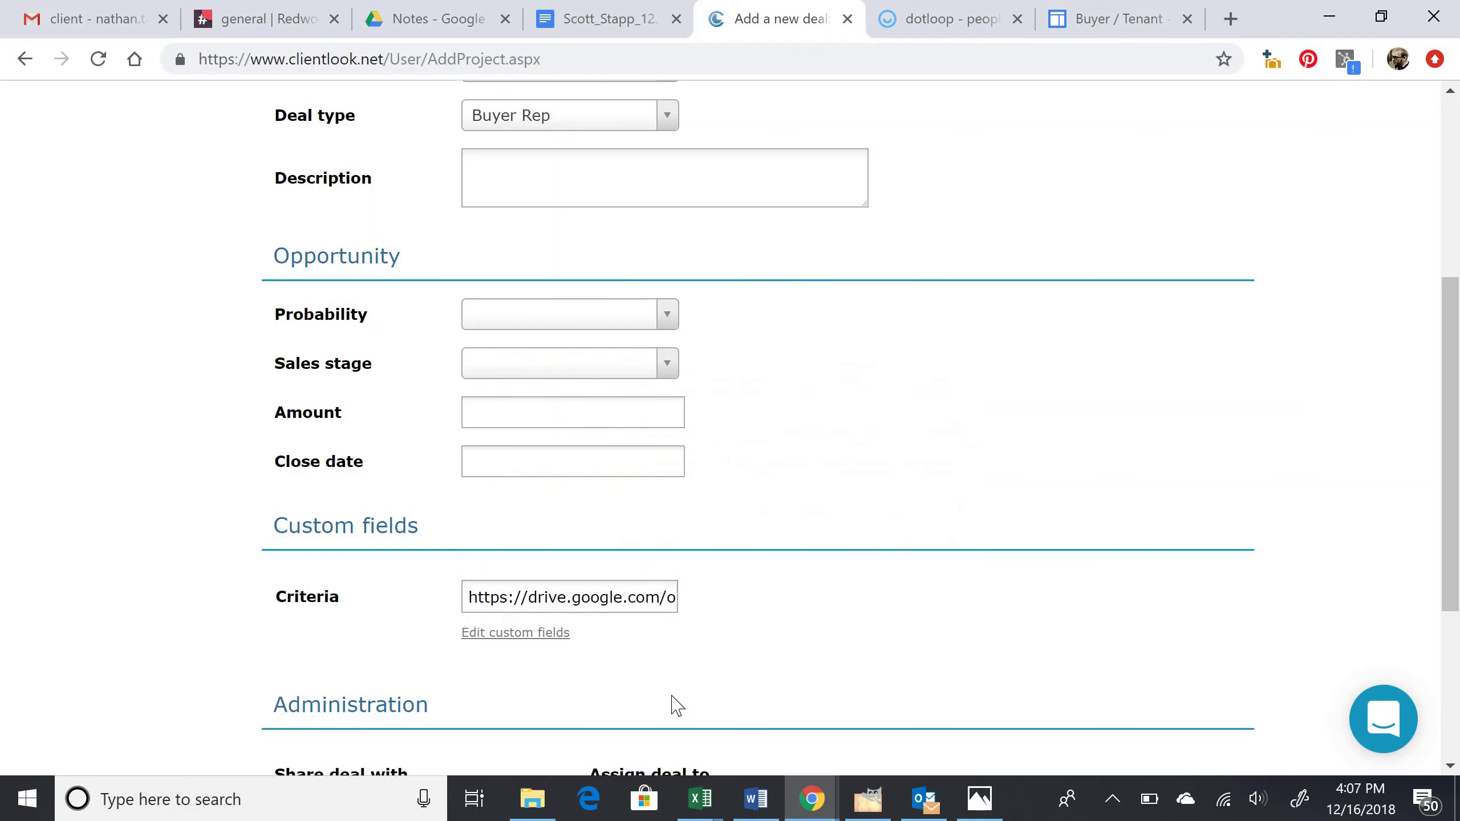
pyautogui.hotkey('ctrl', 'a')
pyautogui.tripleClick(631, 598)
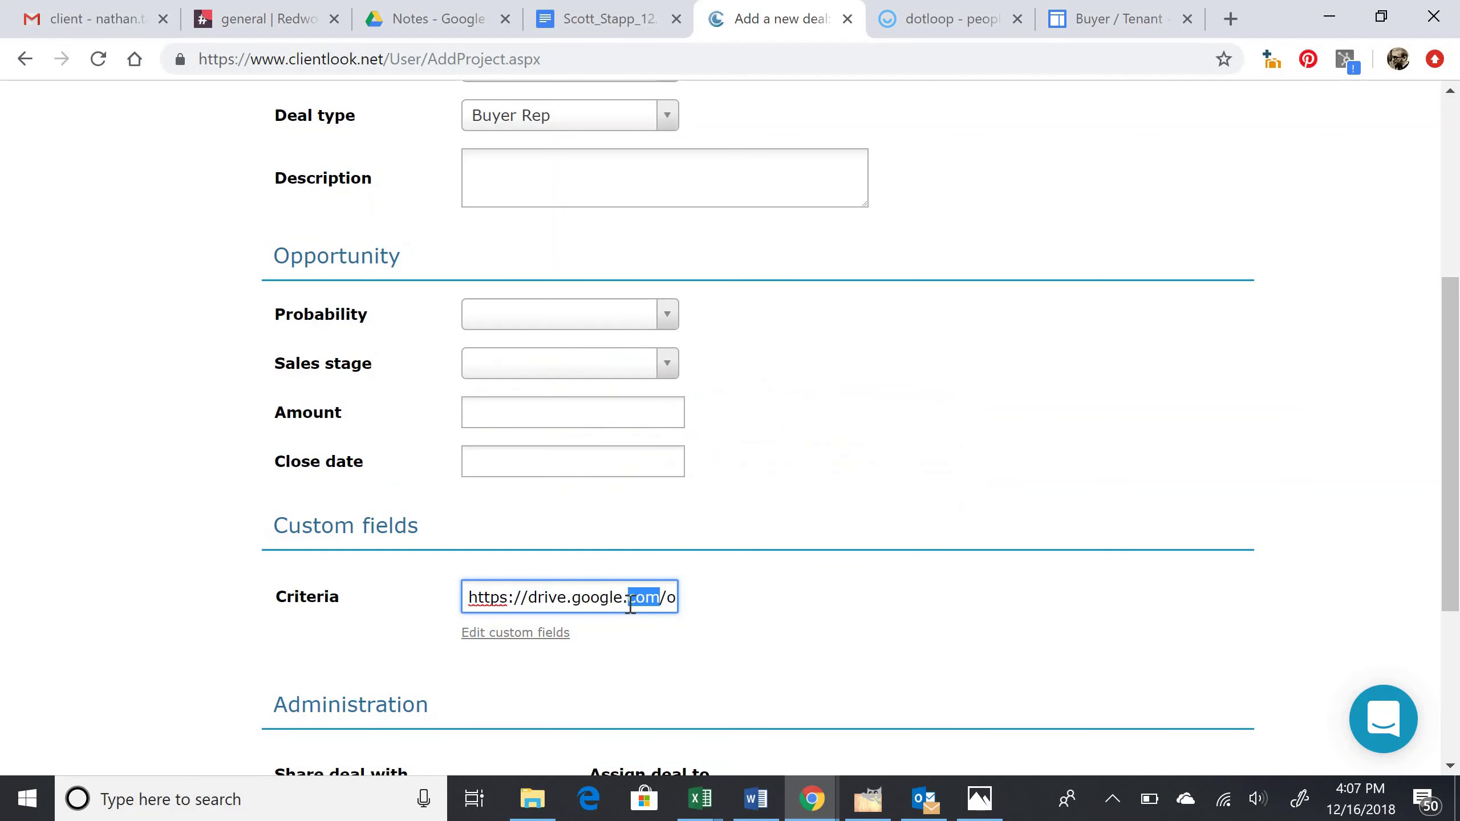
pyautogui.press('BackSpace')
pyautogui.hotkey('ctrl', 'v')
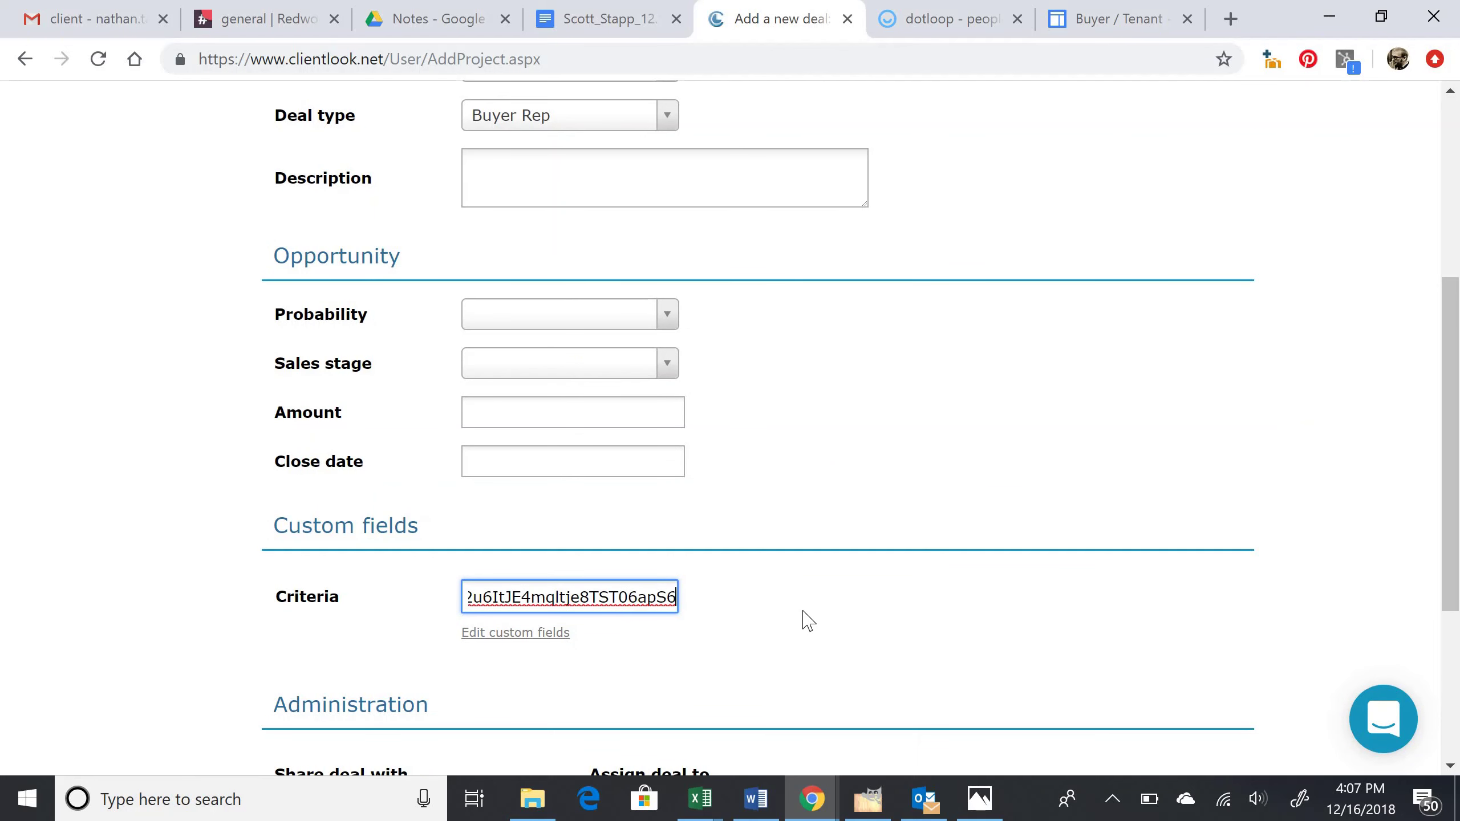
pyautogui.click(808, 621)
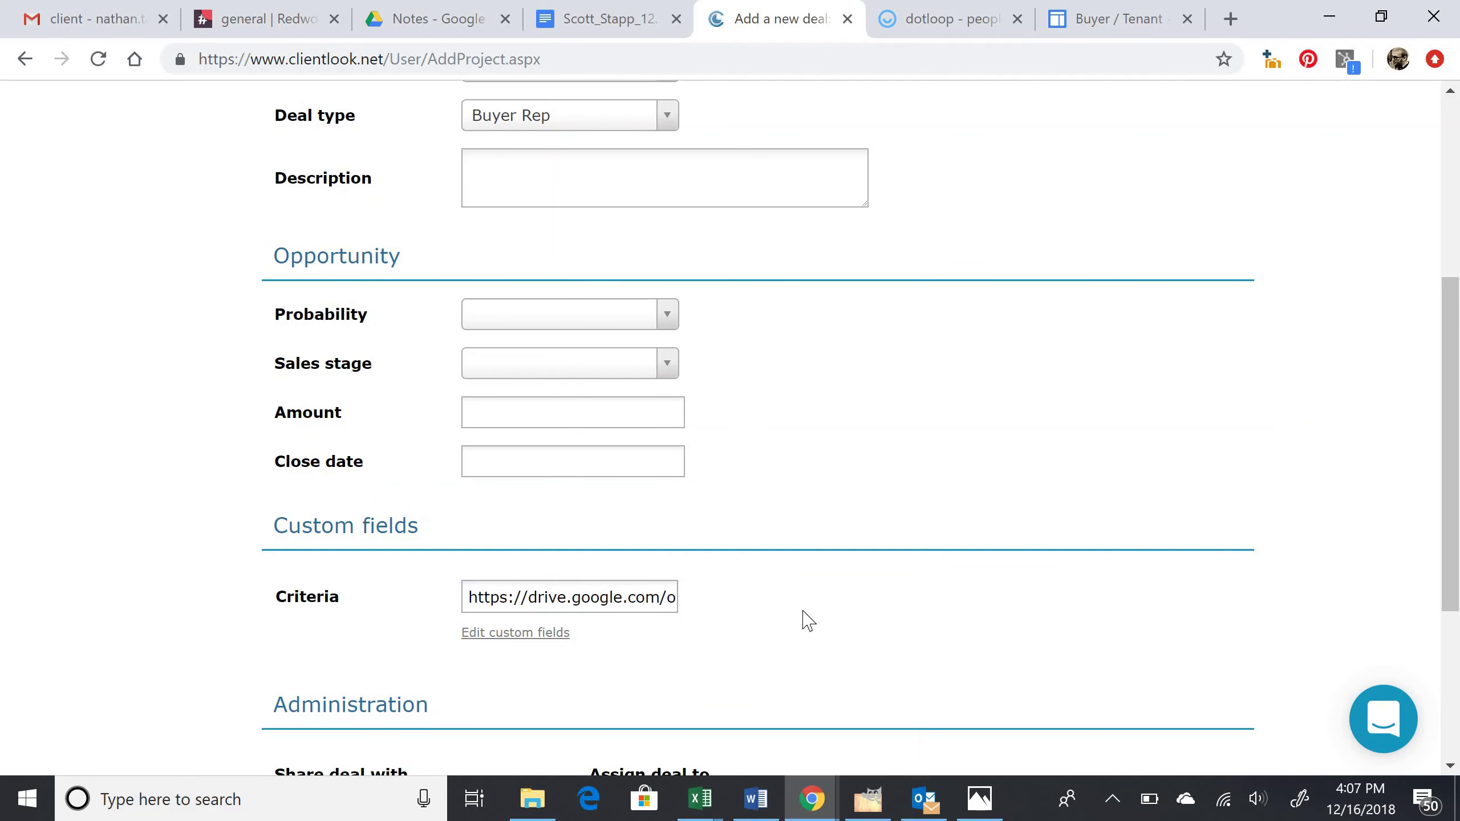
# Step: Check the Criteria link against the Google Drive Notes folder and return to the form's top
pyautogui.click(443, 12)
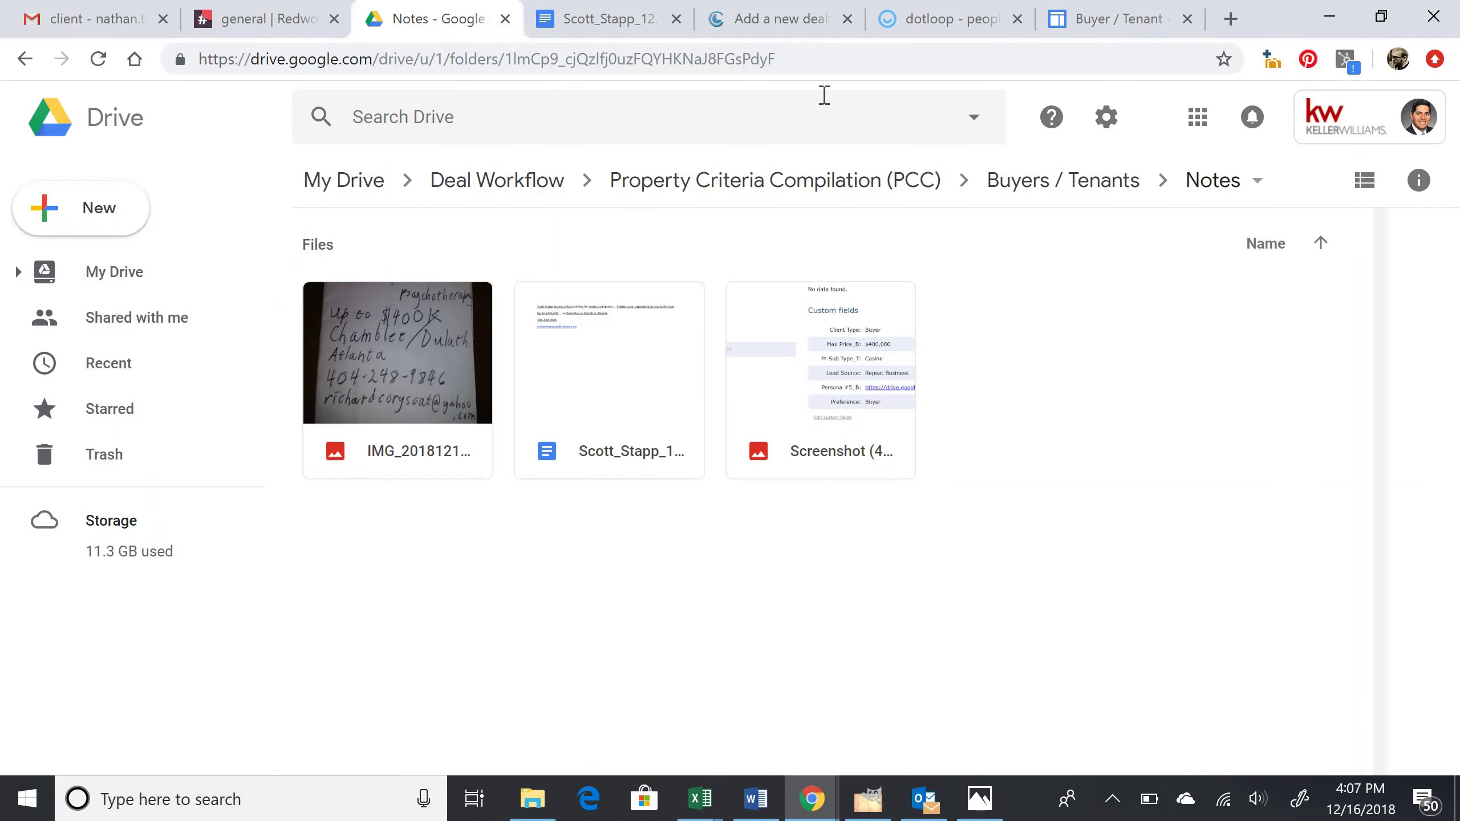
pyautogui.click(801, 12)
pyautogui.click(651, 605)
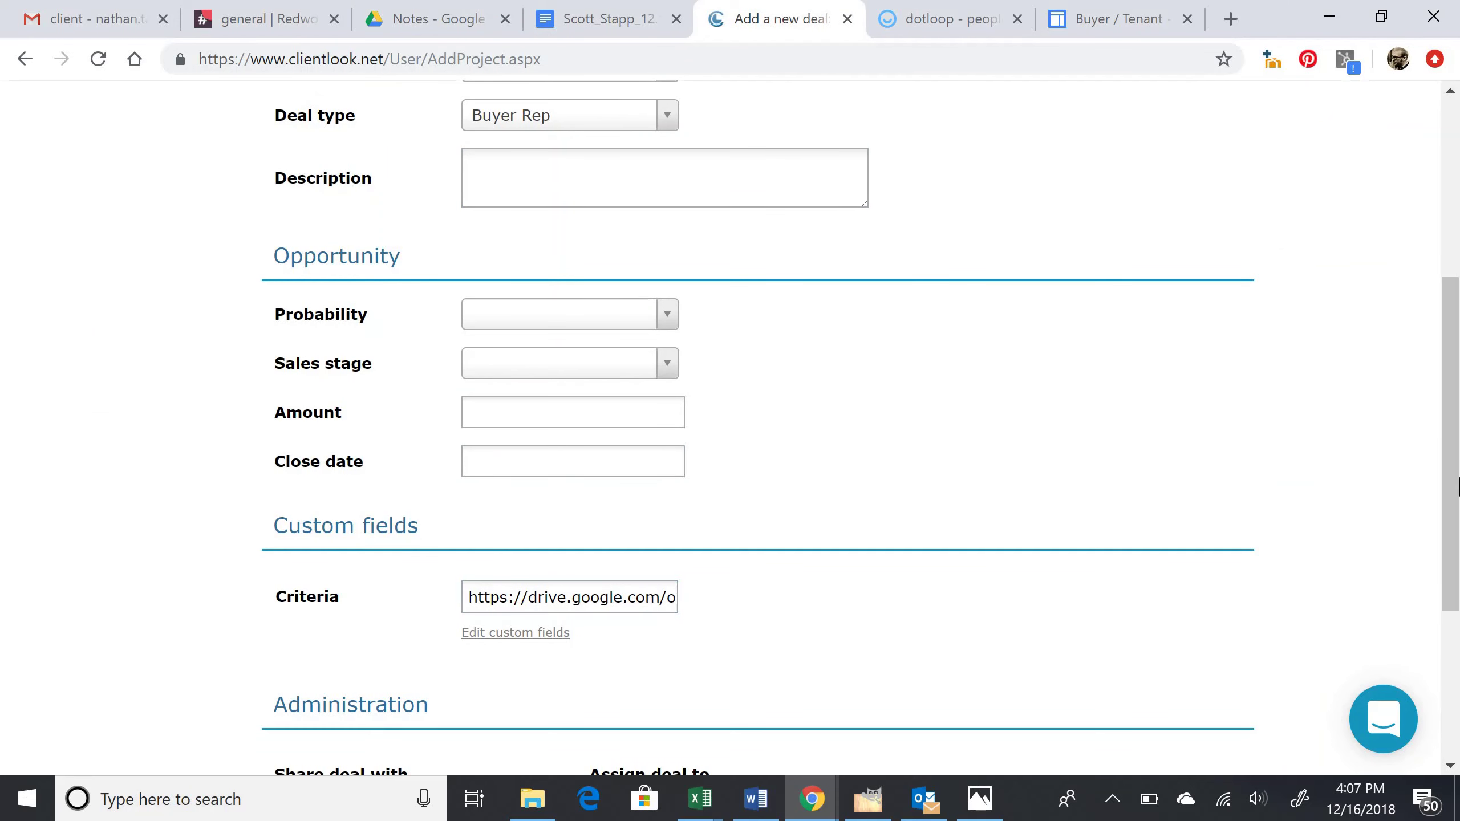
pyautogui.moveTo(1452, 440); pyautogui.dragTo(1453, 300)
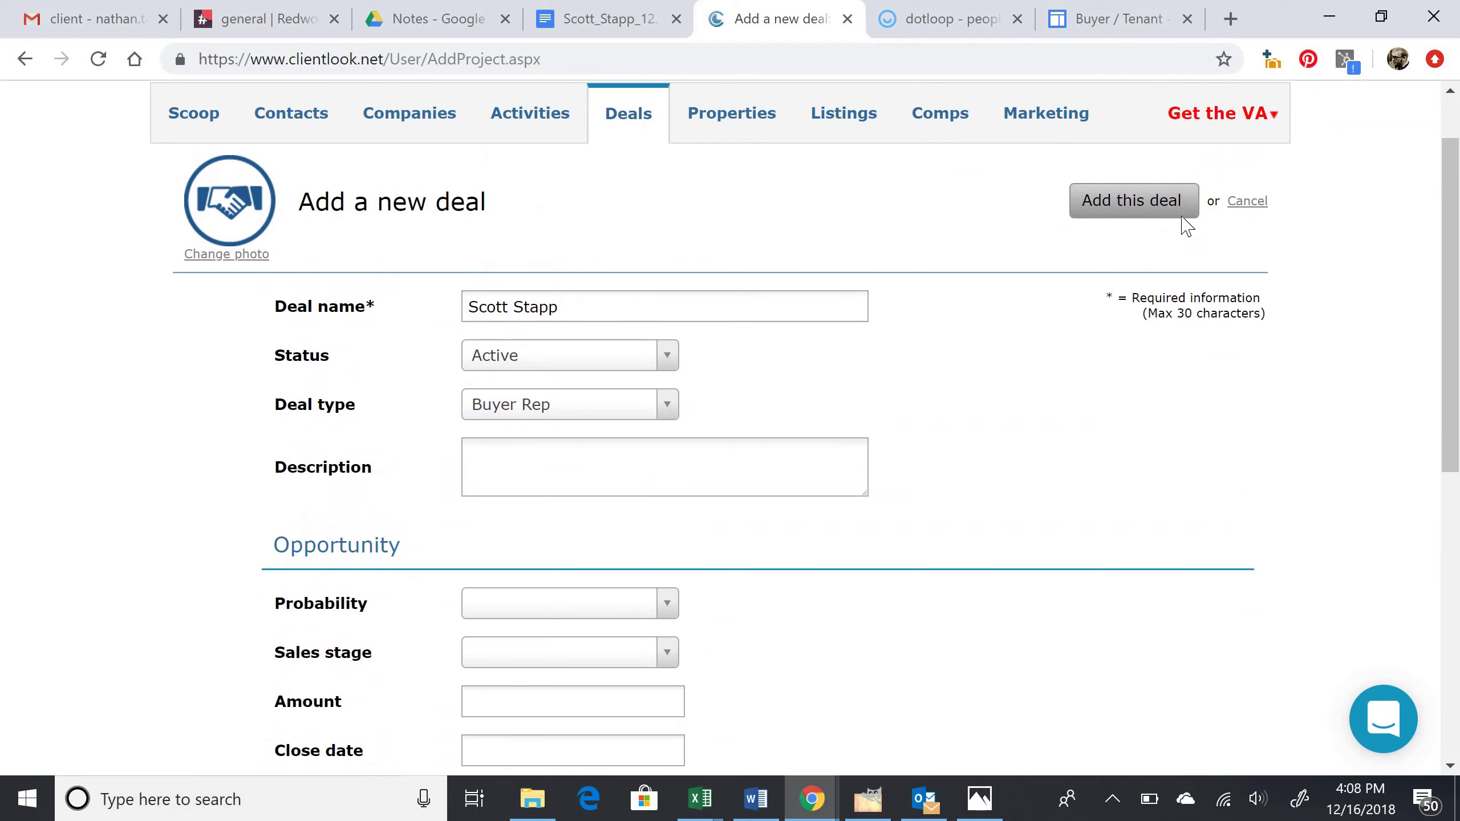
# Step: Save the new deal and bring up the Relate a contact options under Related > People
pyautogui.click(1183, 217)
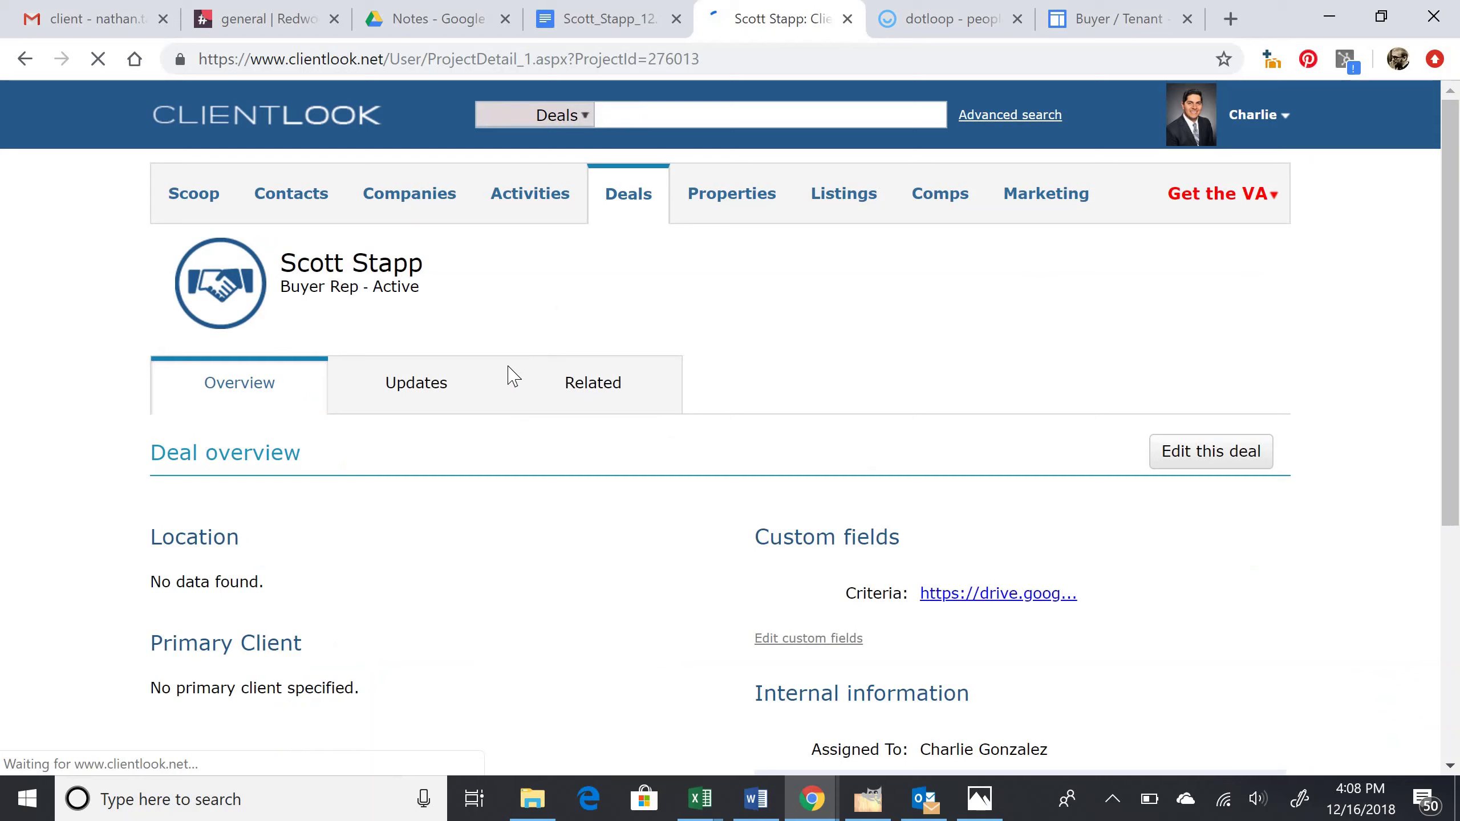
pyautogui.scroll(-2, 880, 359)
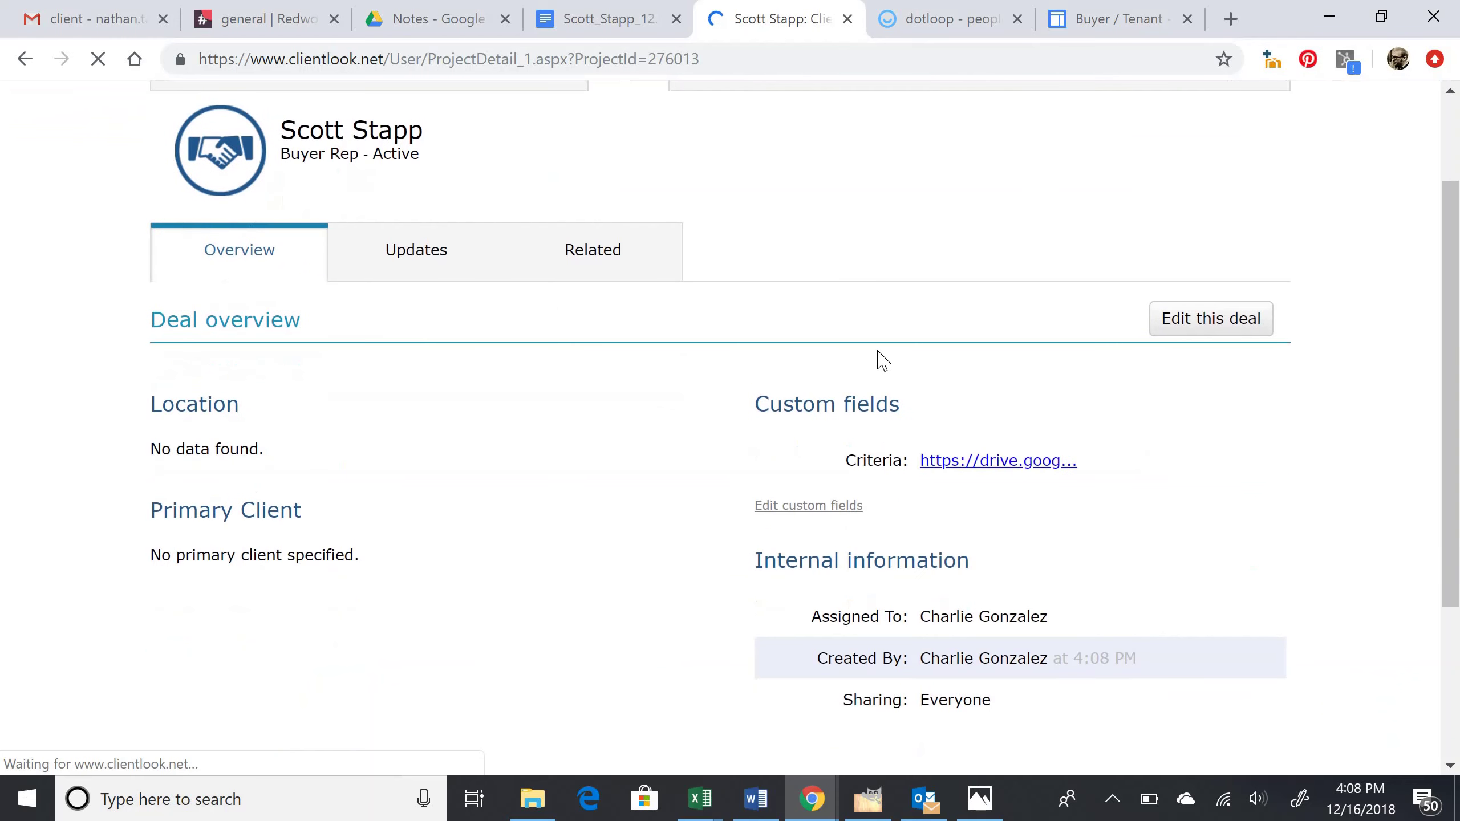
pyautogui.click(584, 276)
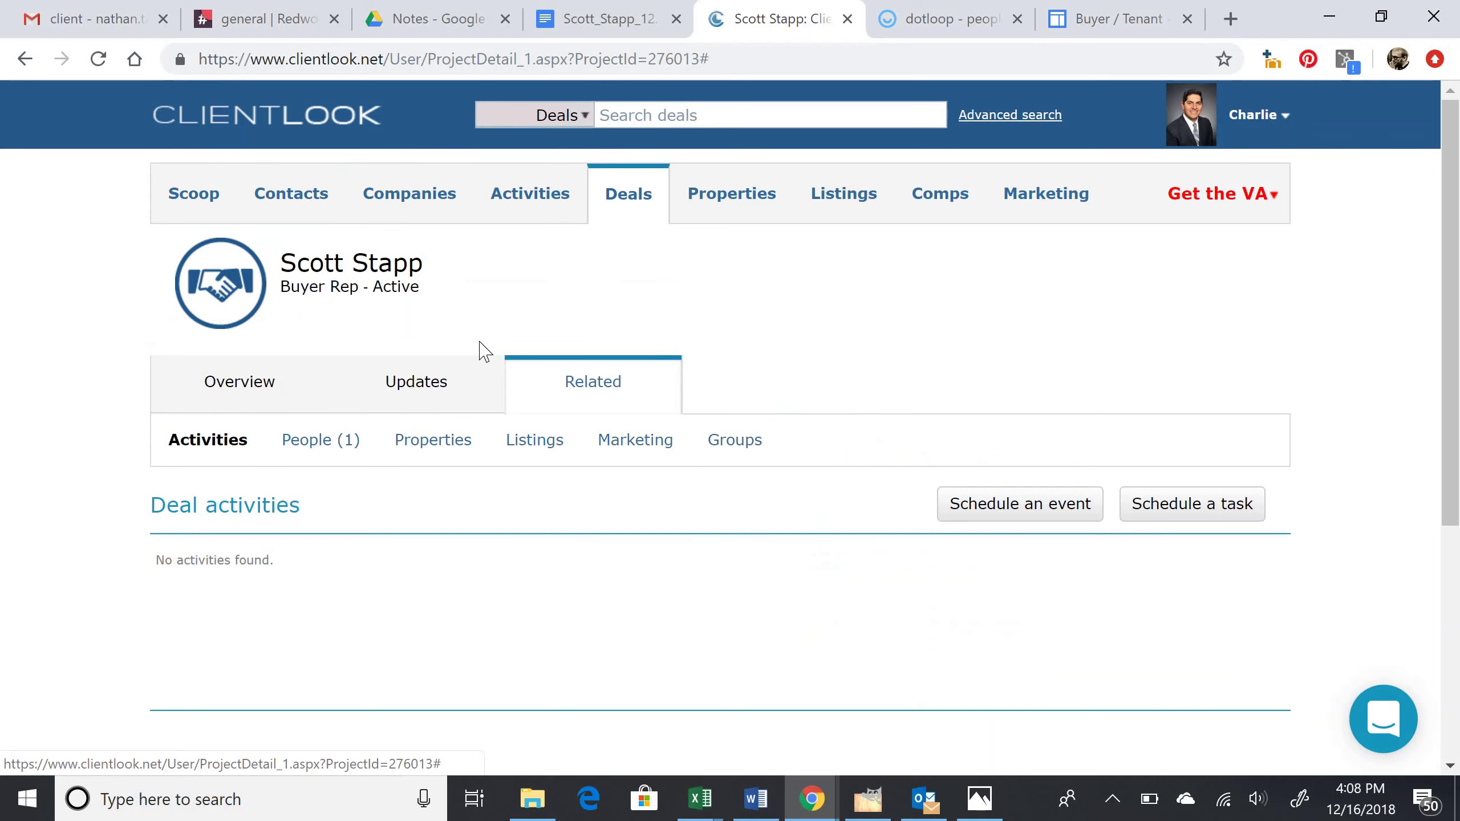
pyautogui.click(312, 444)
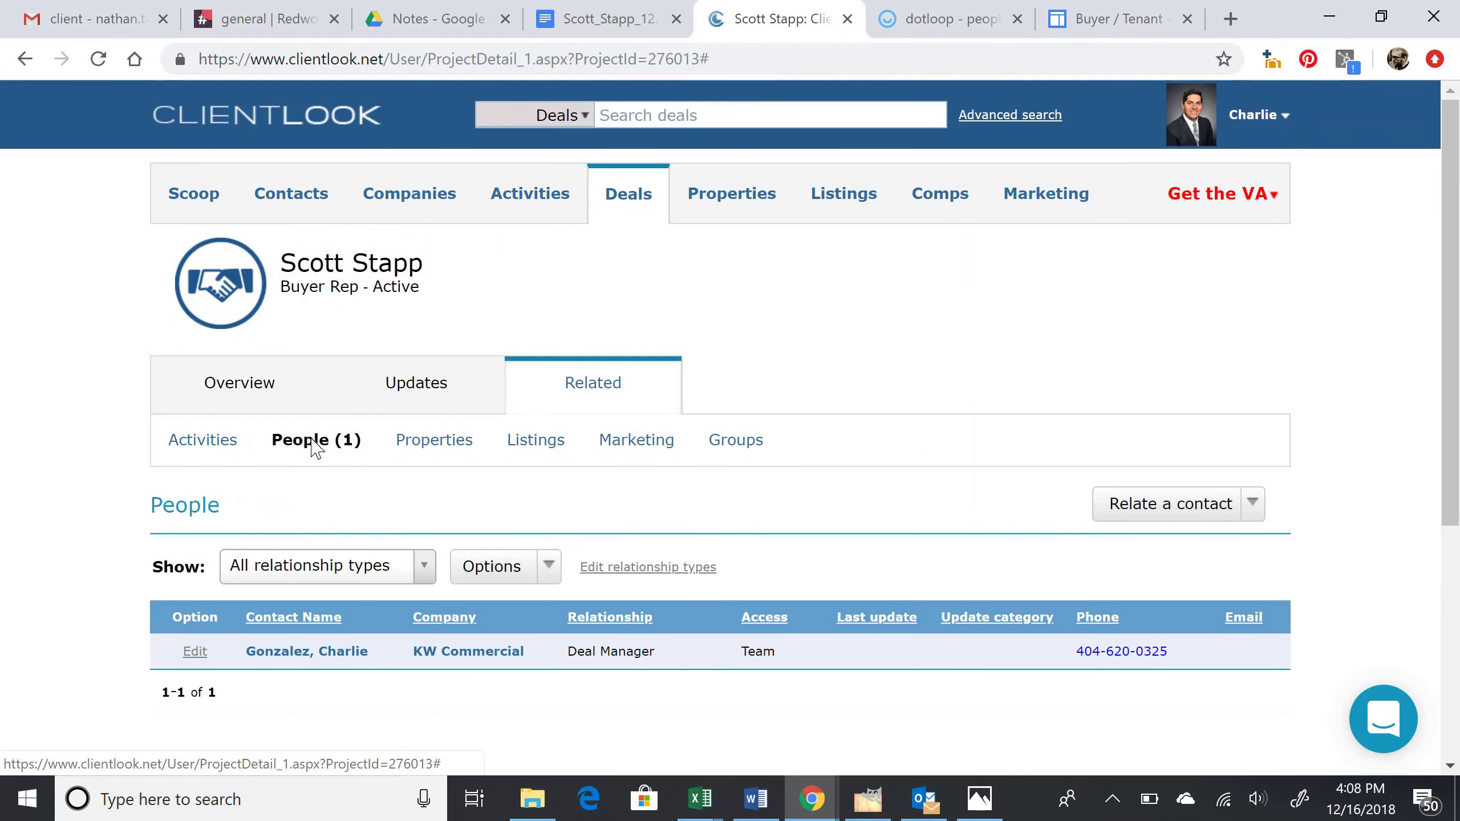
pyautogui.scroll(-2, 423, 389)
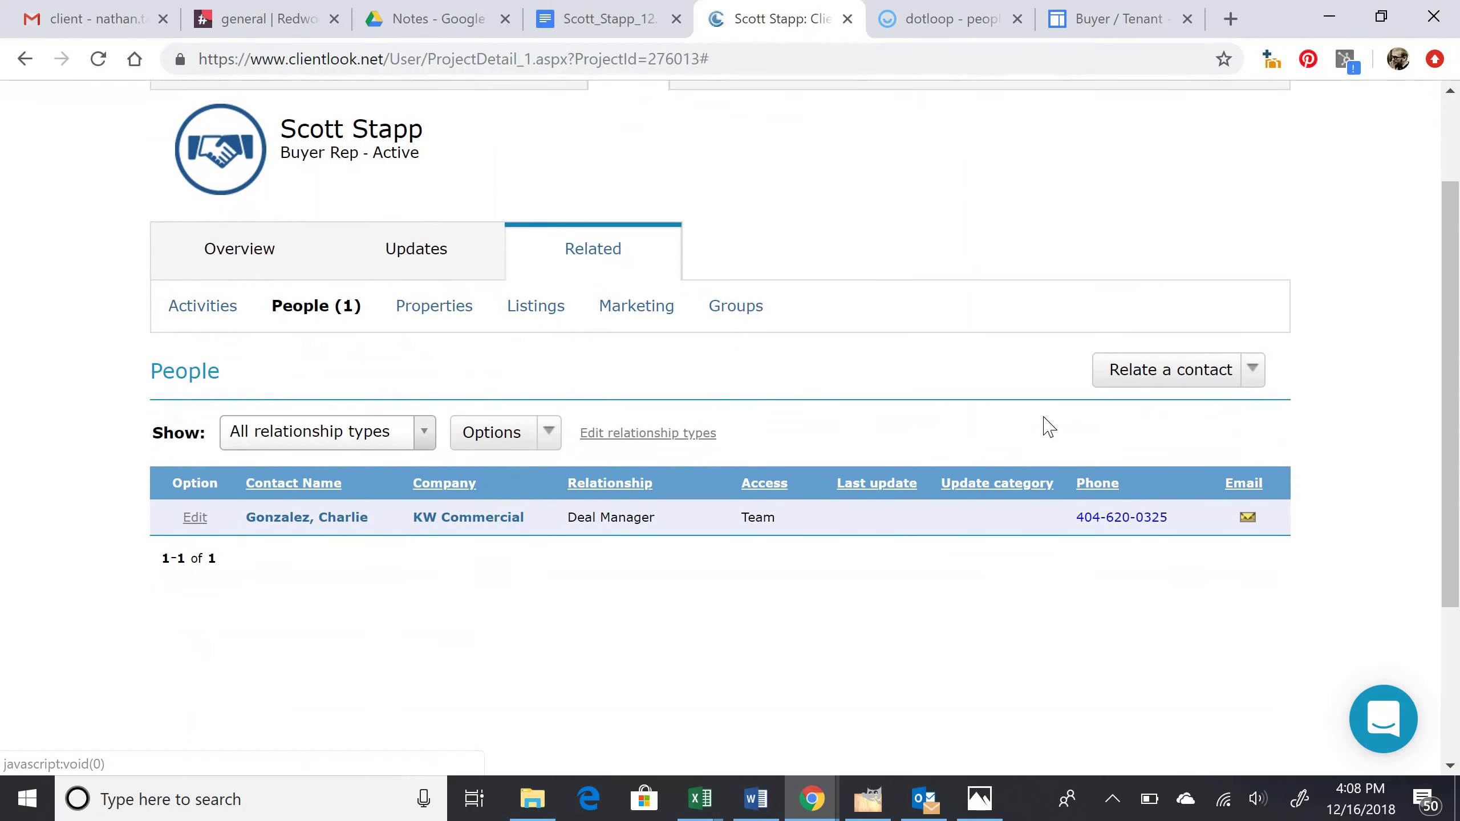
pyautogui.click(1145, 389)
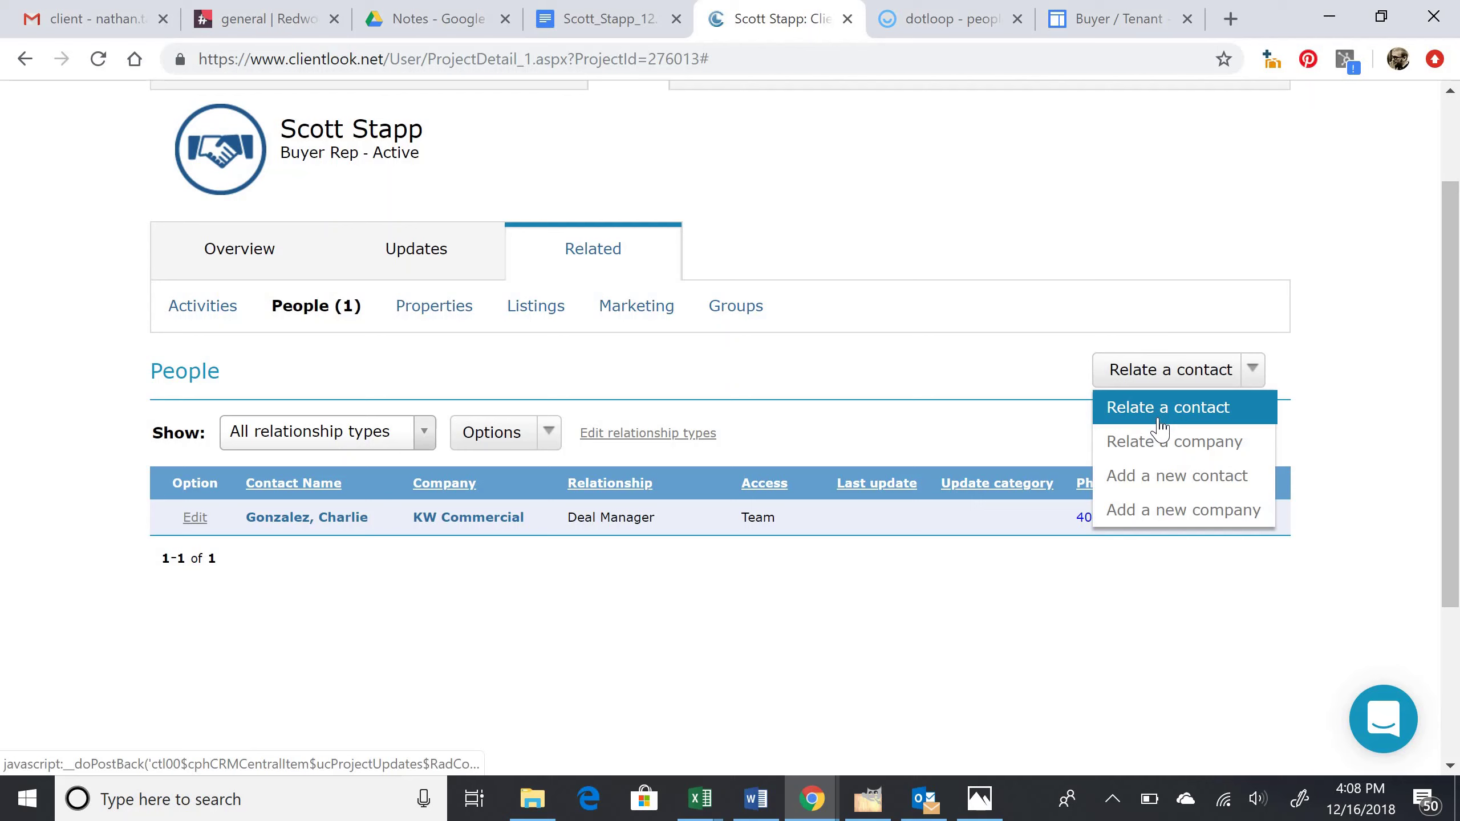
# Step: Relate the client's existing contact record to the deal with the relationship Prospect (Buyer)
pyautogui.click(1160, 425)
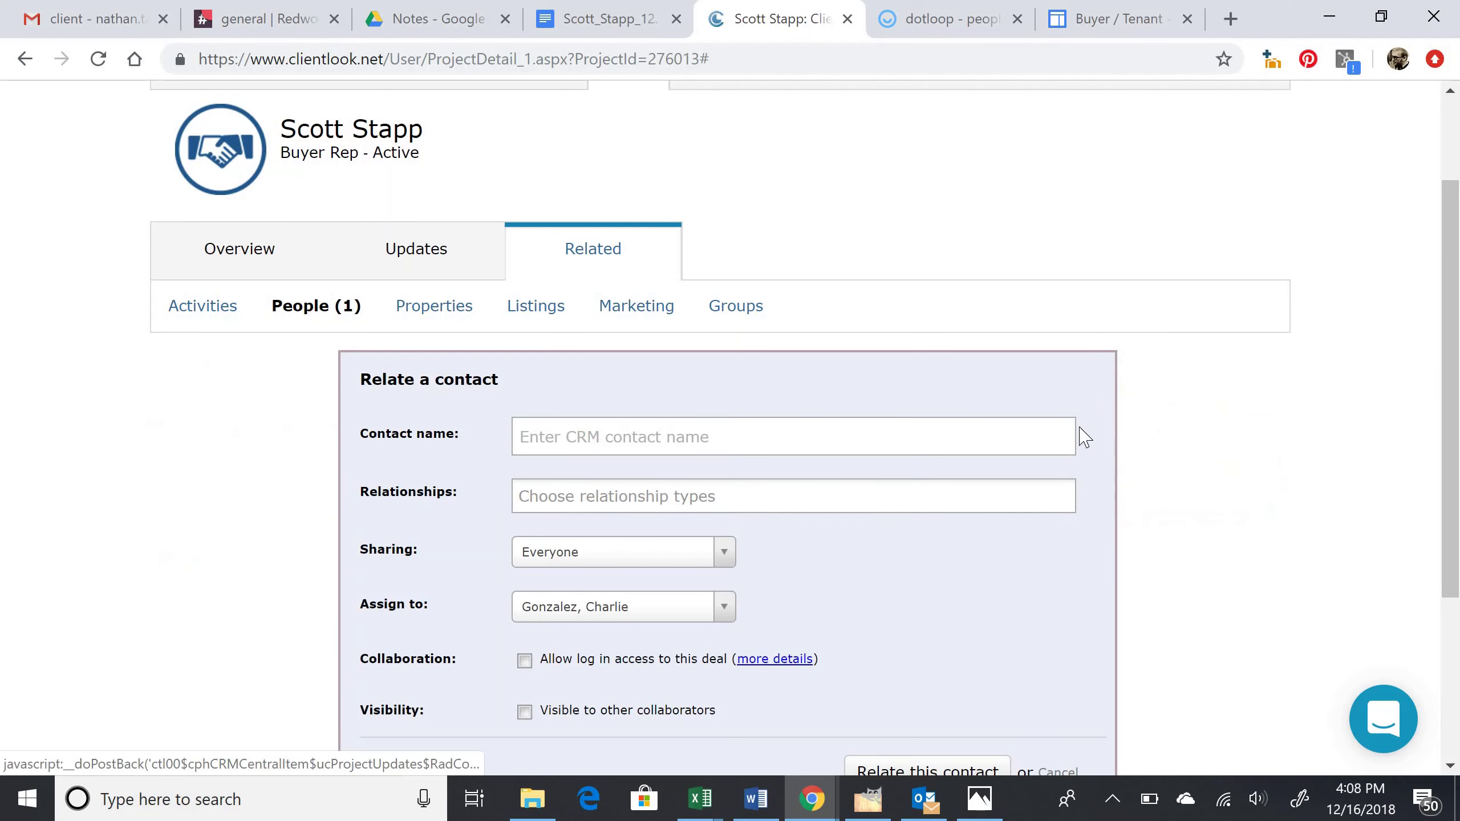
pyautogui.click(702, 437)
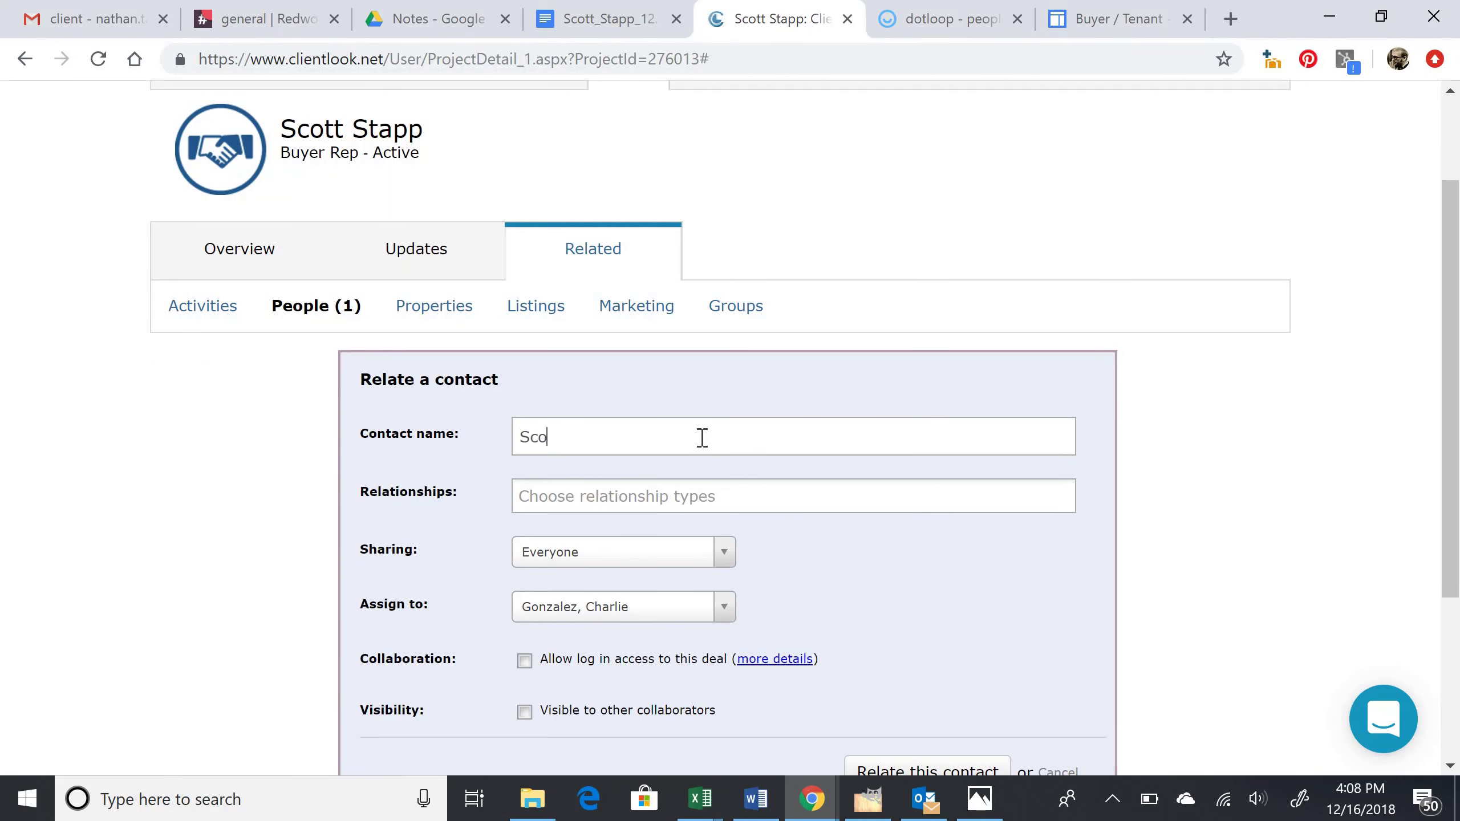
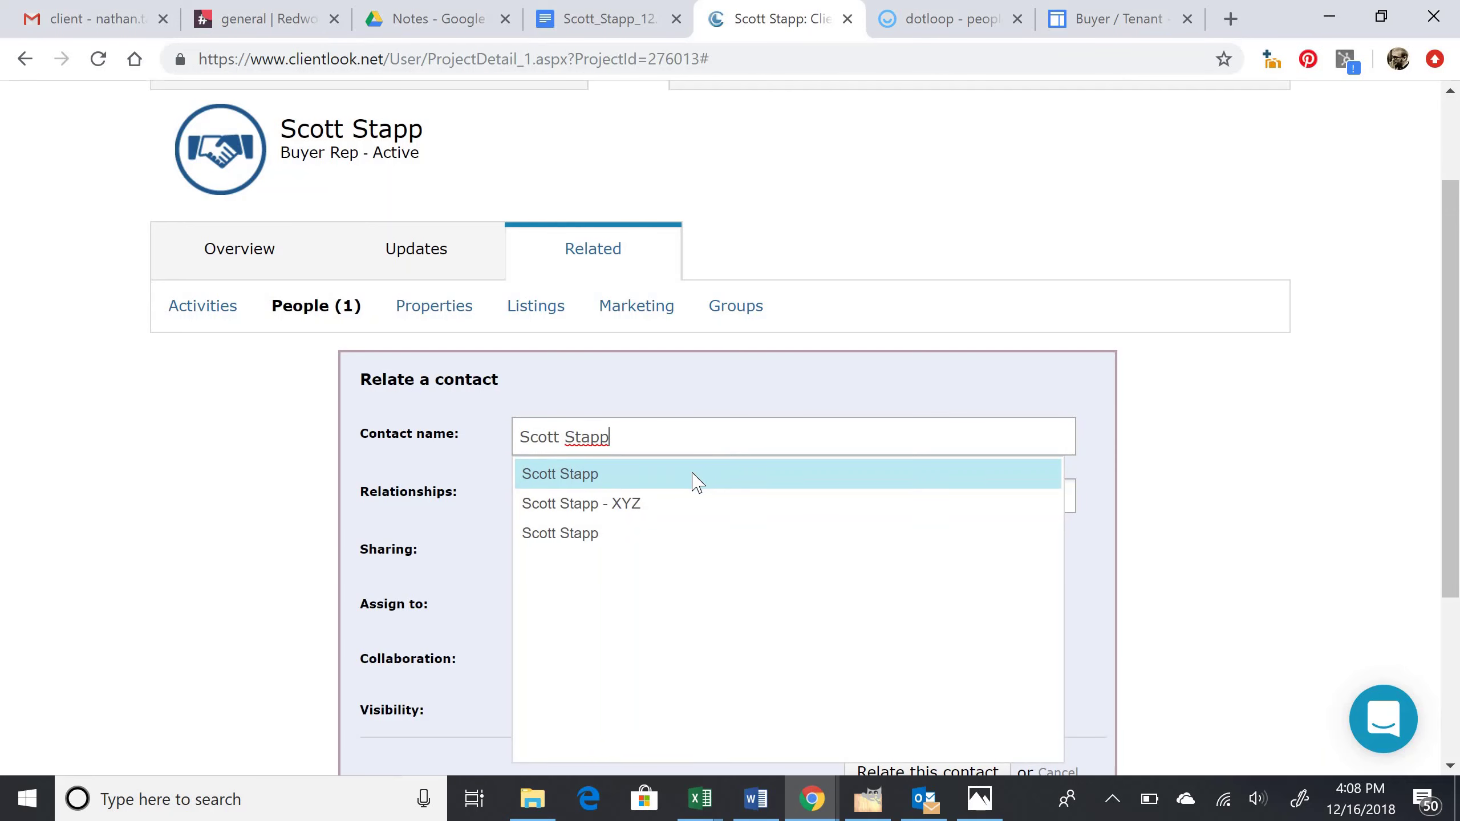
pyautogui.click(697, 481)
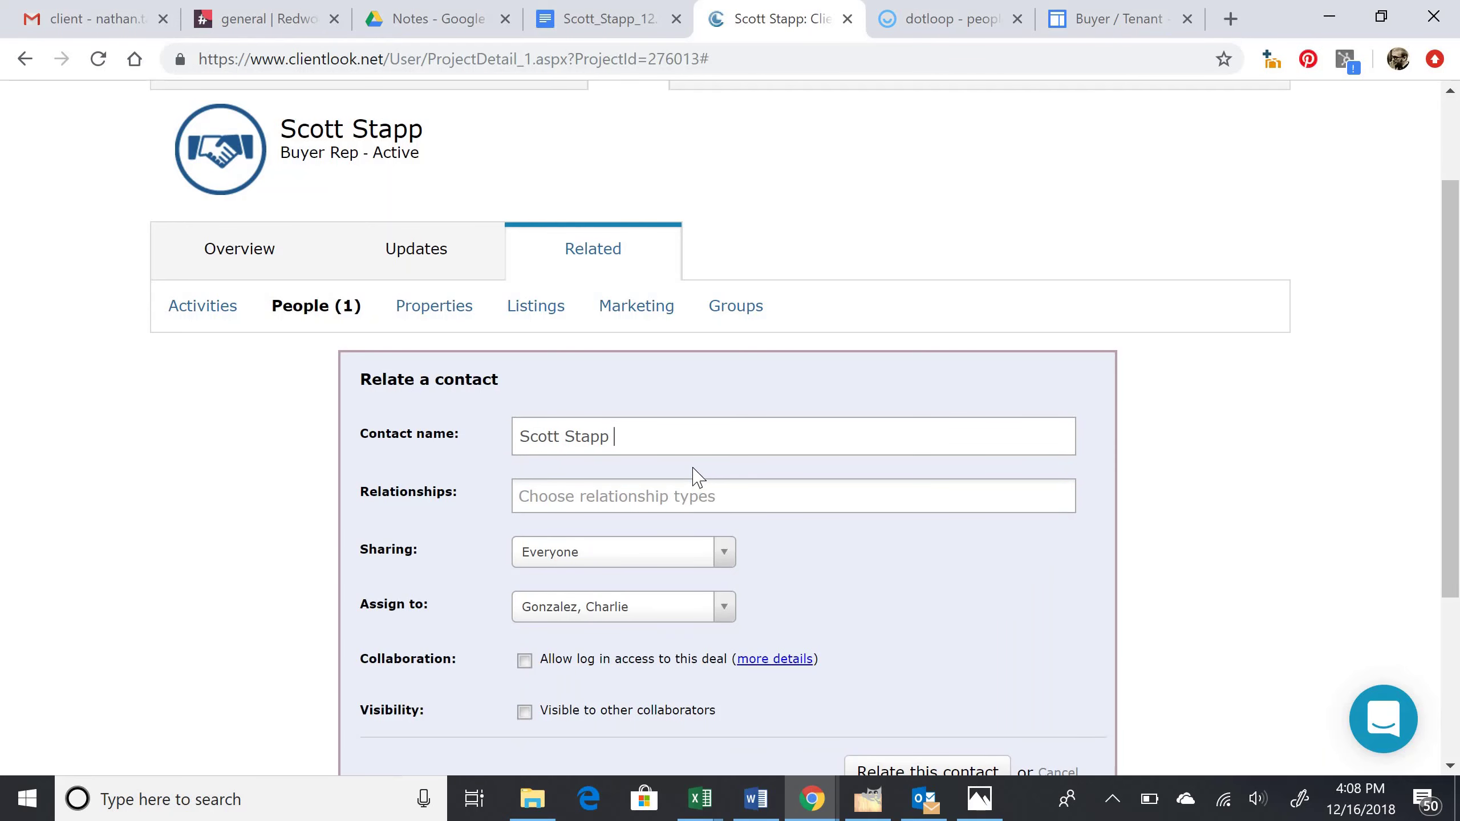
pyautogui.scroll(-1, 695, 470)
pyautogui.click(694, 470)
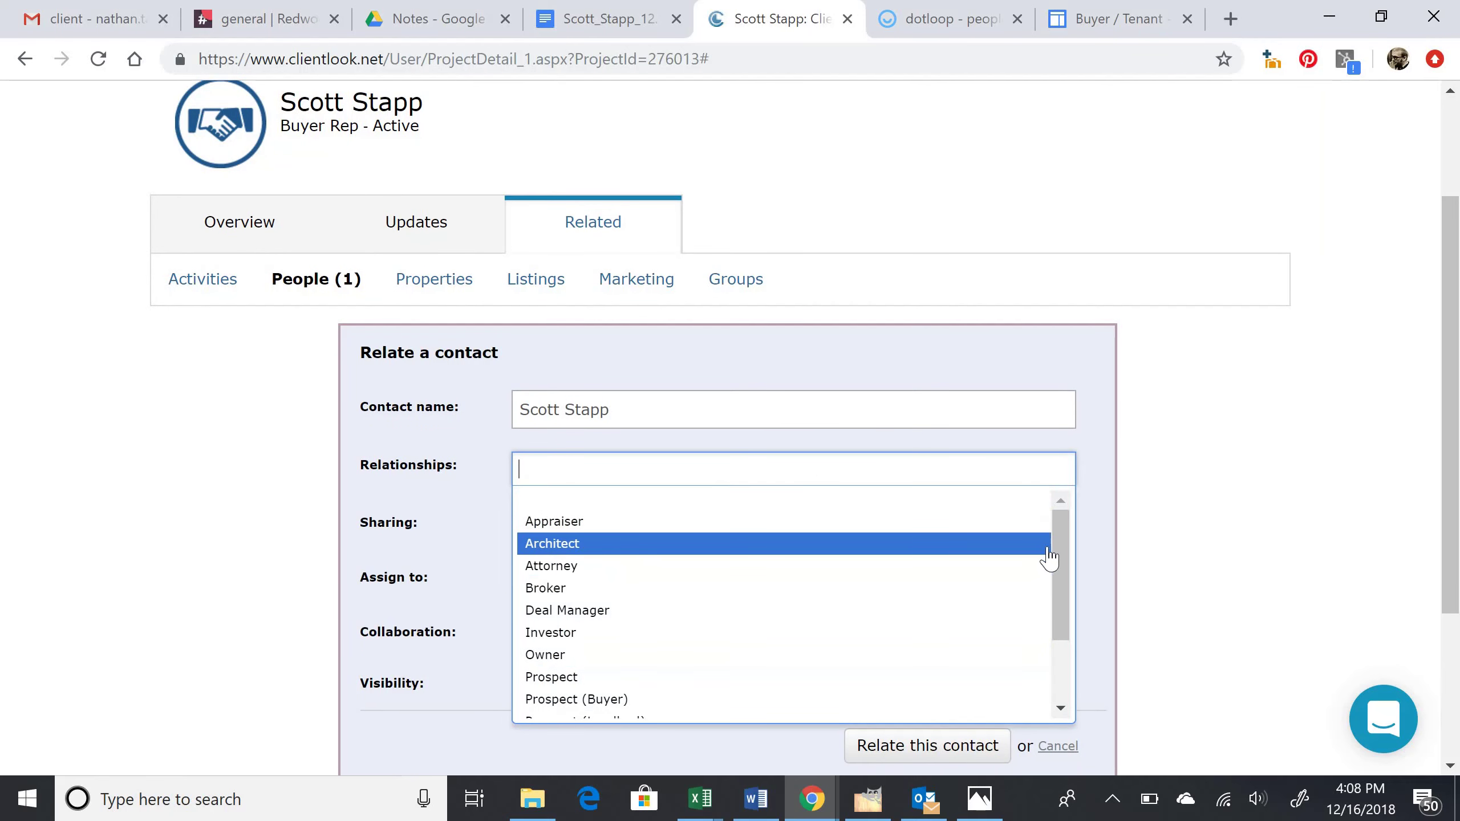
pyautogui.moveTo(1061, 571); pyautogui.dragTo(1054, 610)
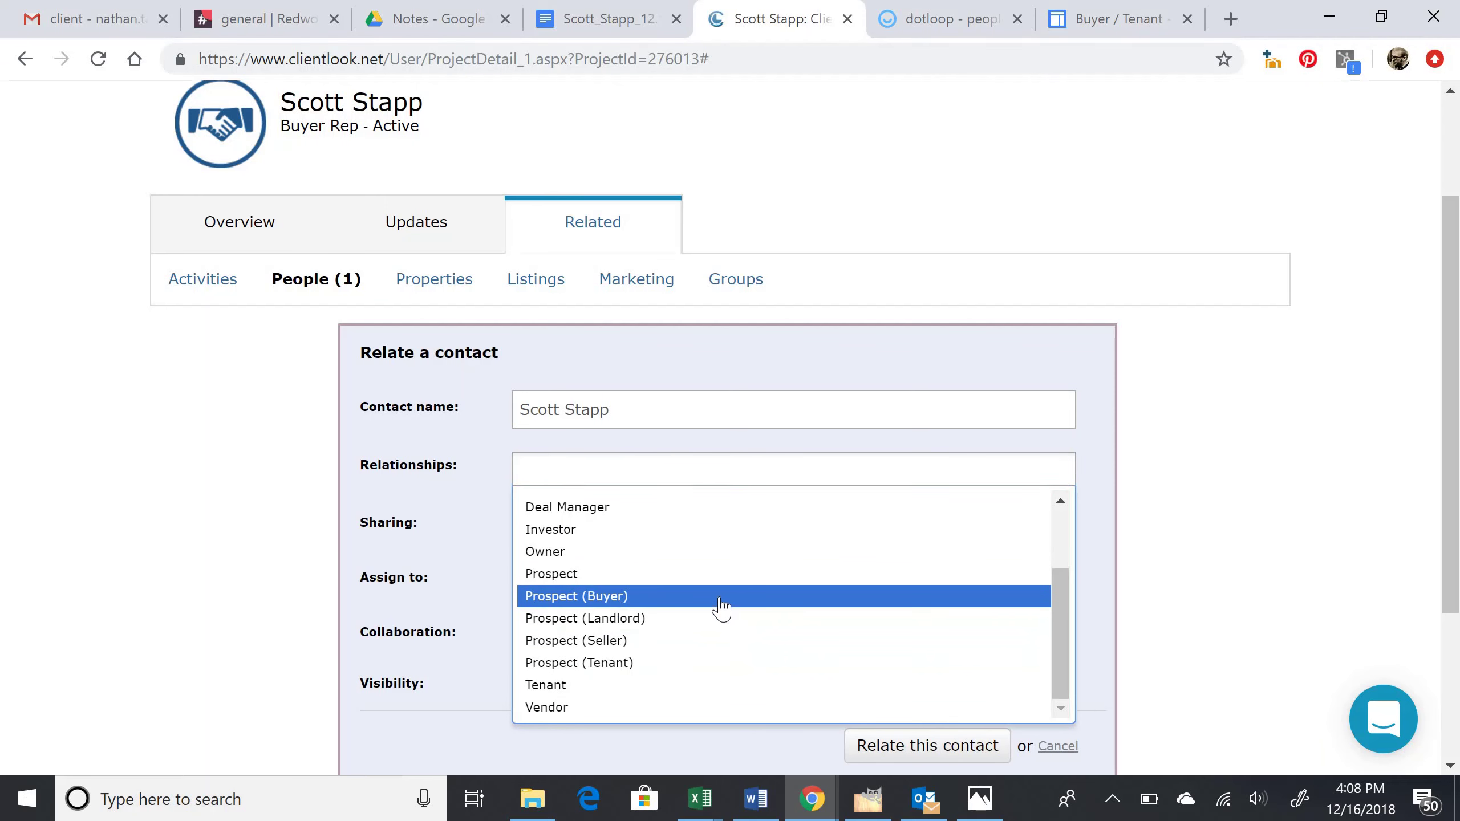
pyautogui.click(721, 598)
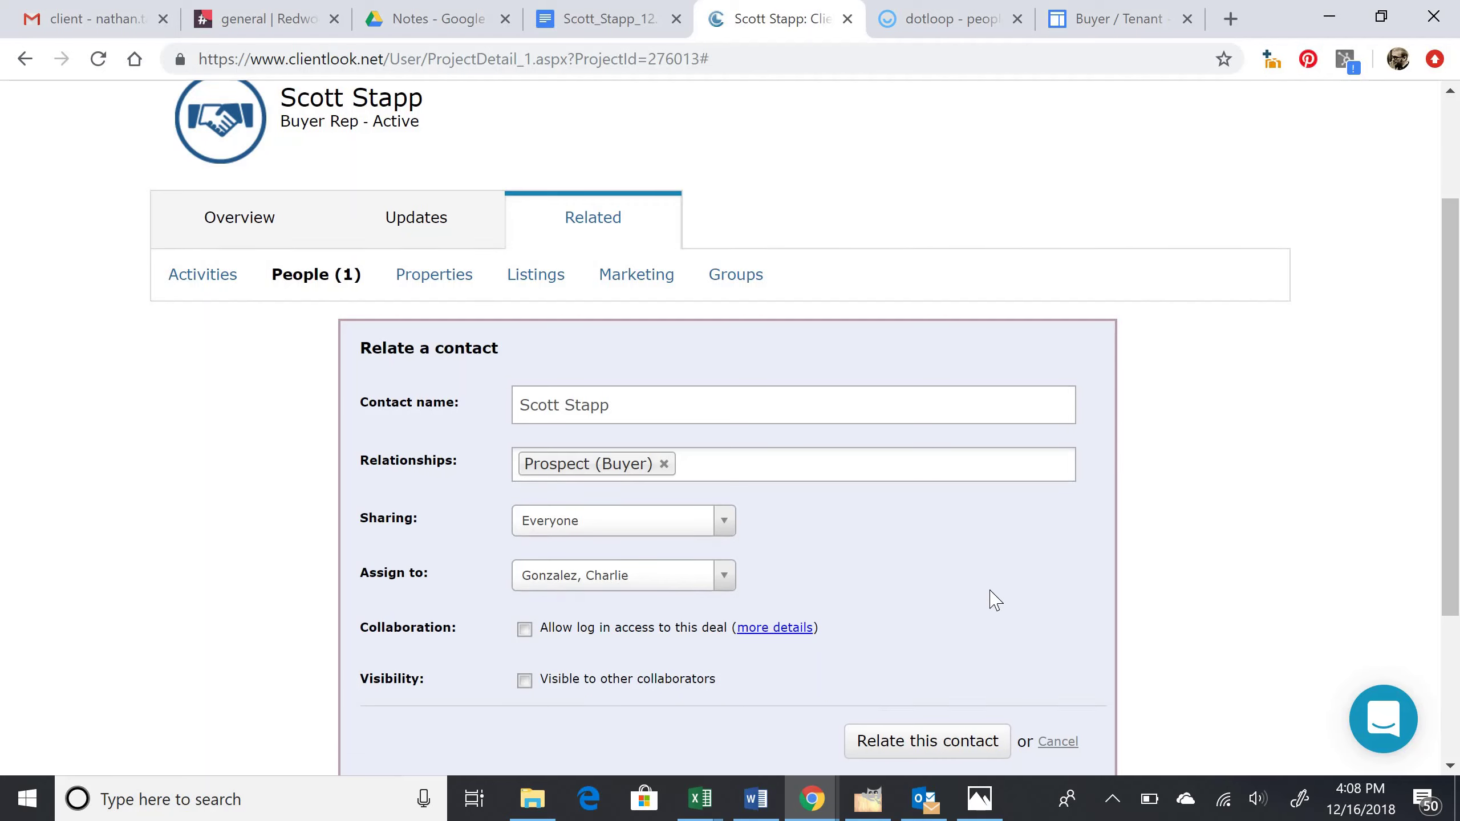
pyautogui.scroll(-1, 991, 600)
pyautogui.click(943, 673)
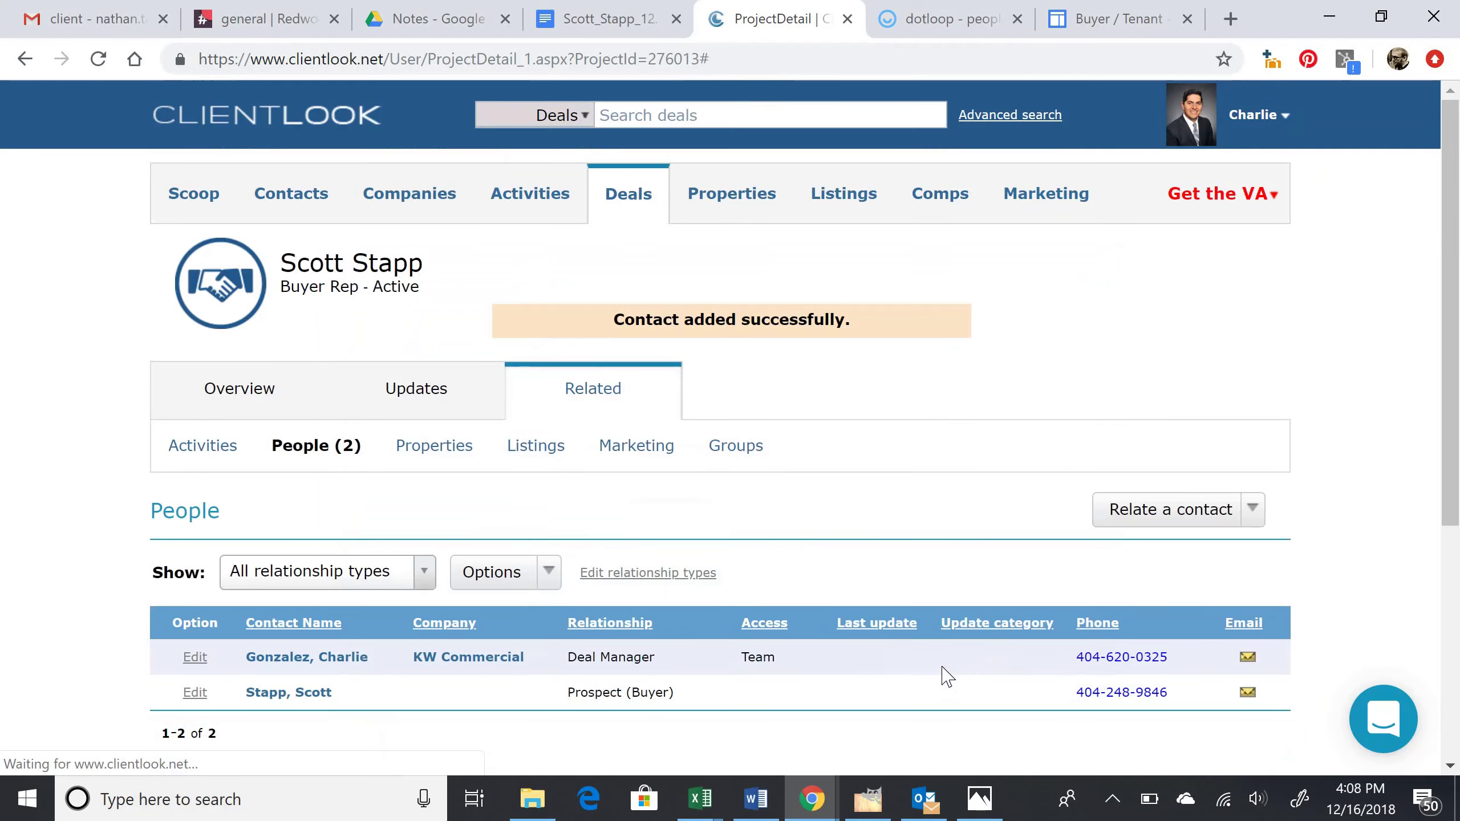
# Step: Edit the deal's group membership and add the Active group to Related Groups
pyautogui.click(747, 459)
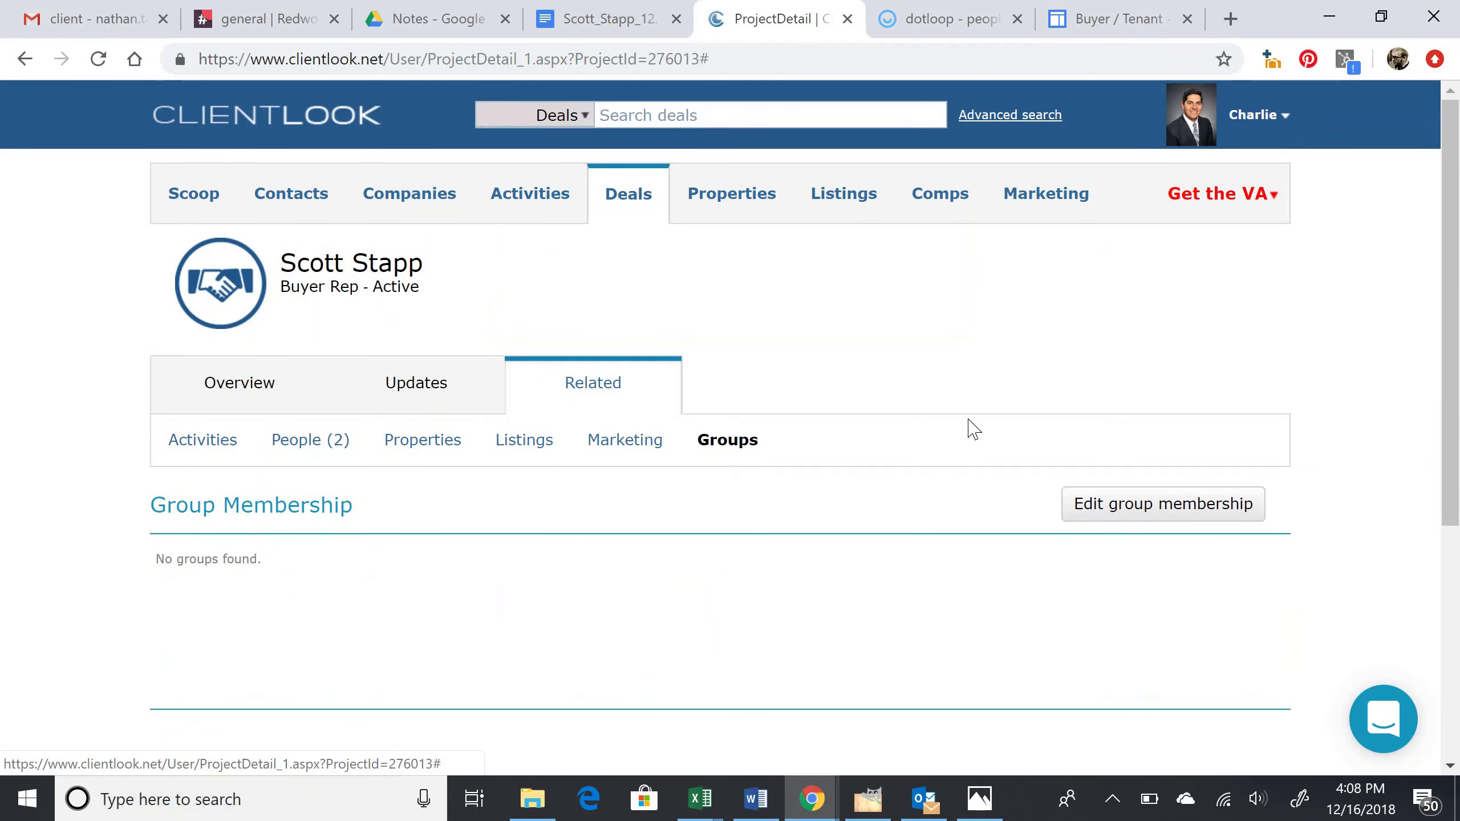
pyautogui.click(1182, 523)
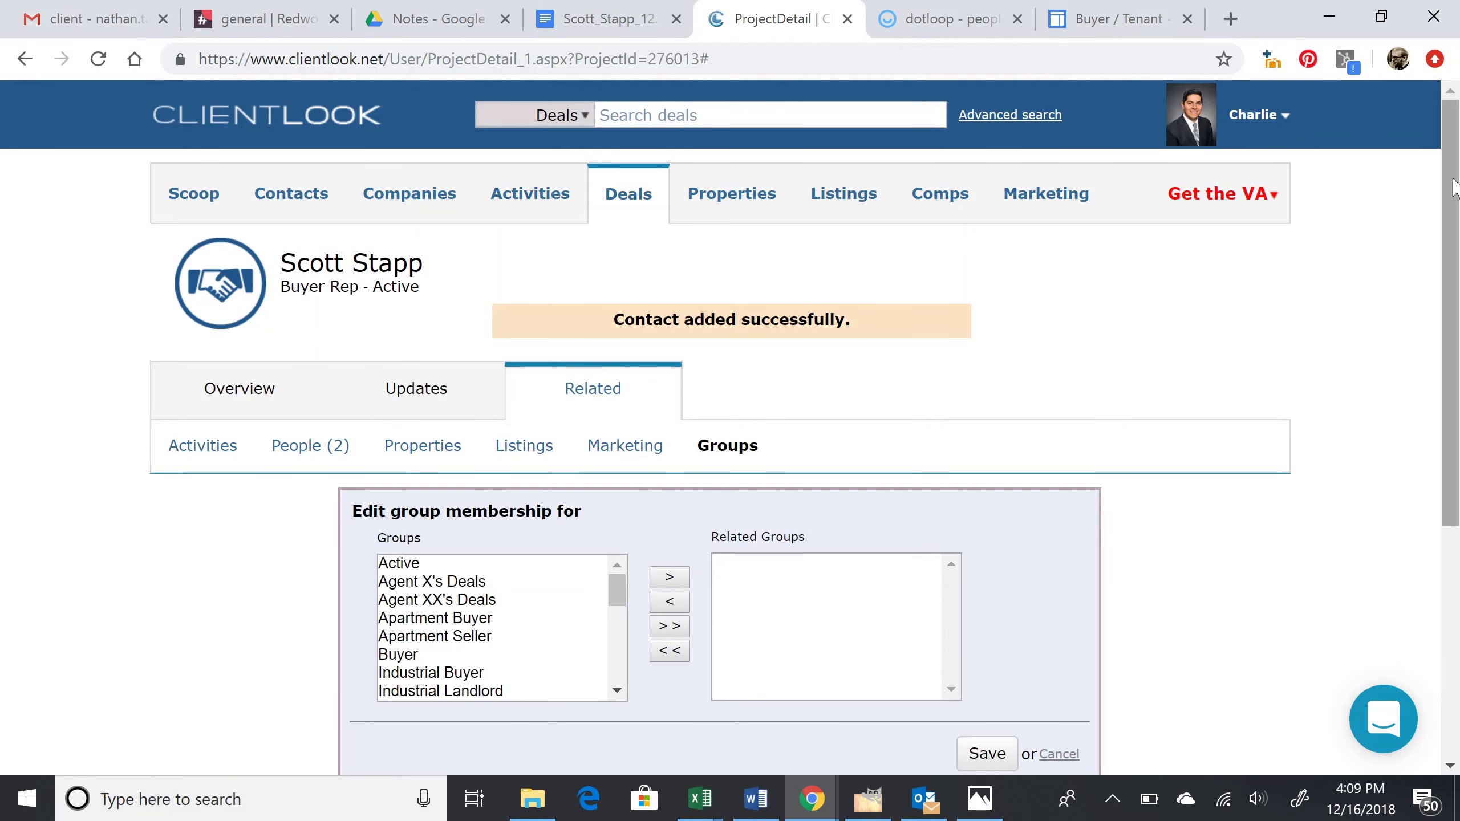
pyautogui.scroll(-3, 1453, 187)
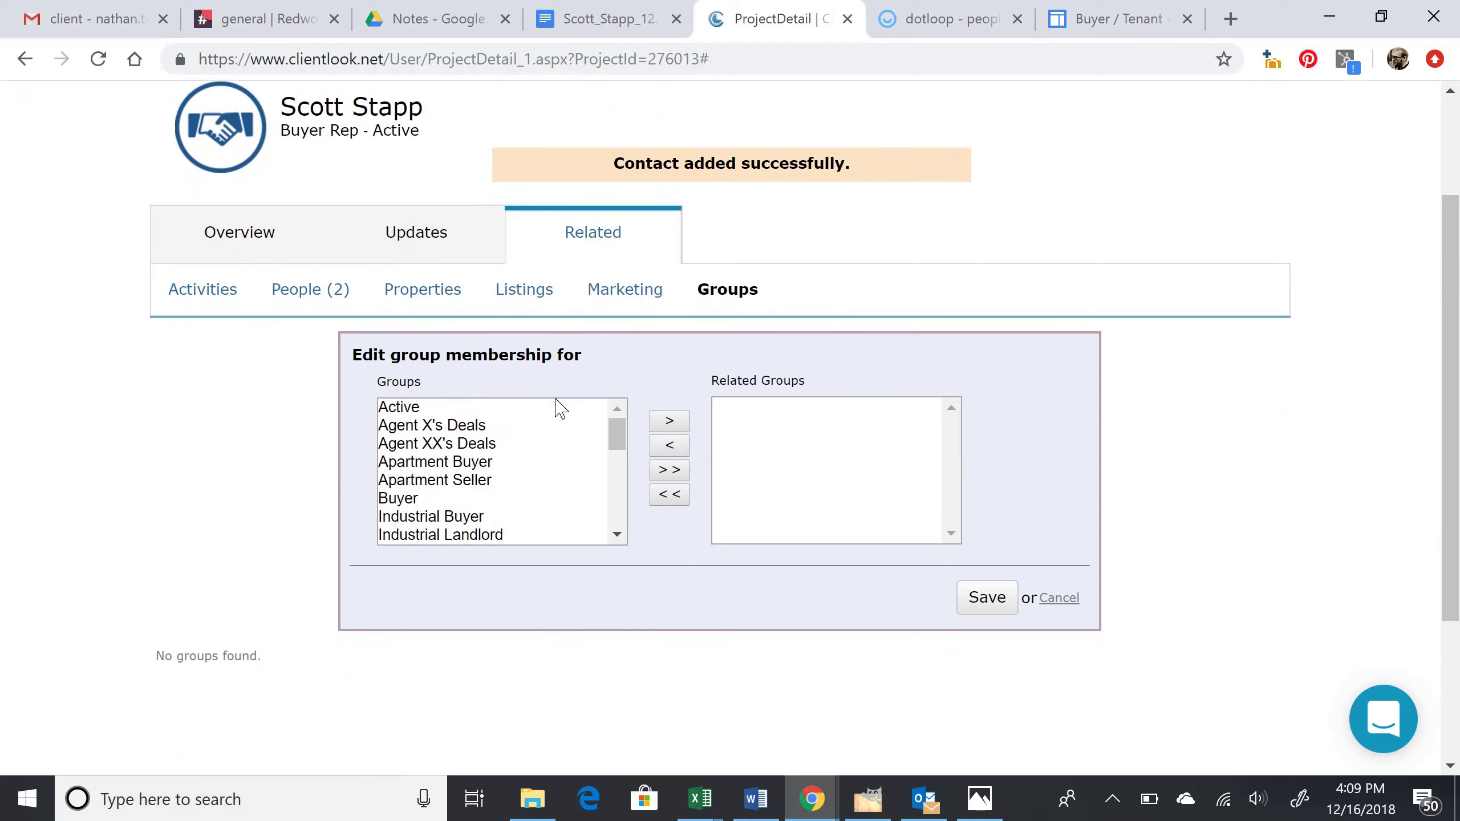
pyautogui.click(535, 417)
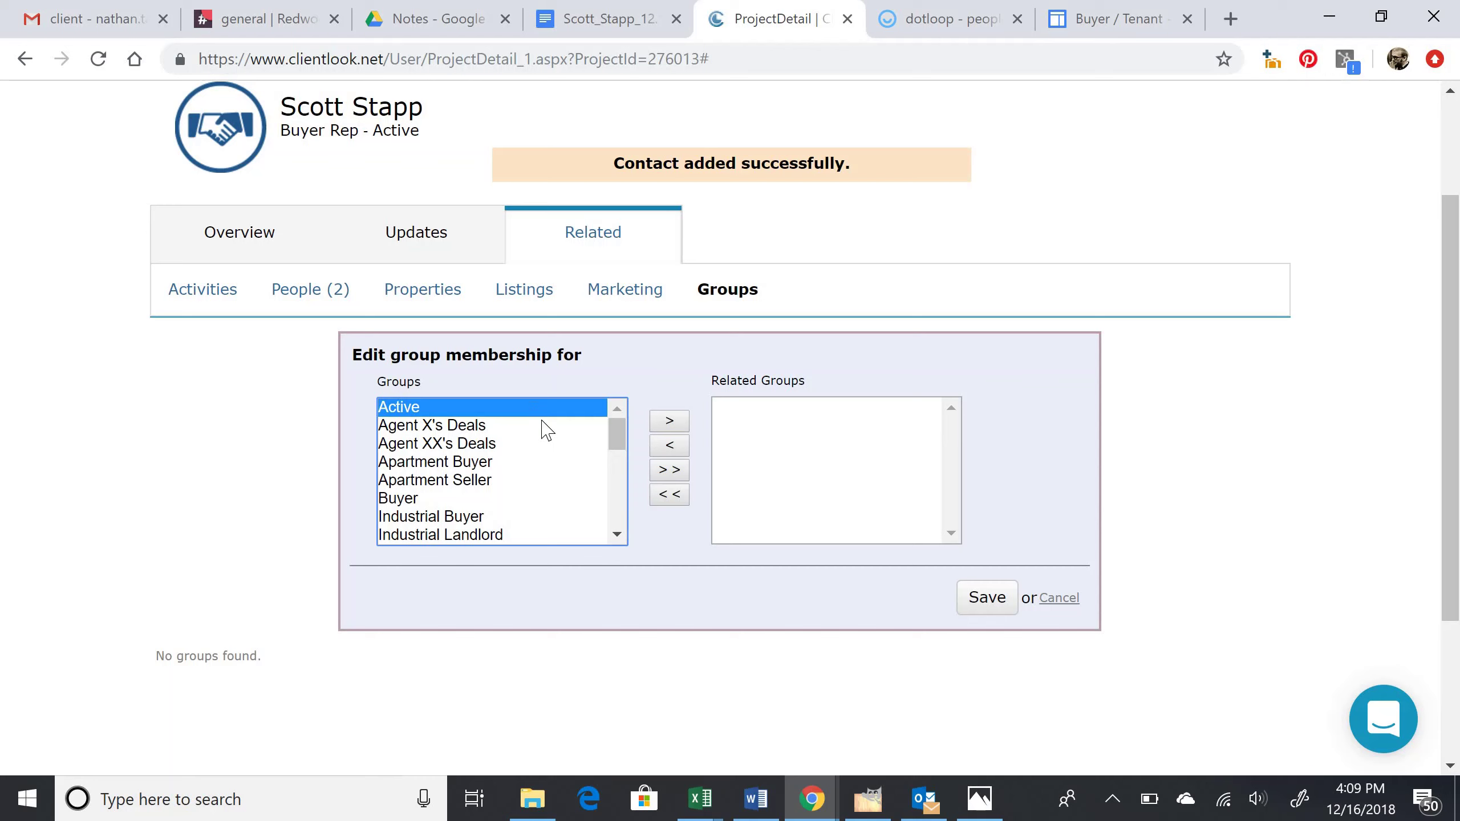
pyautogui.click(682, 425)
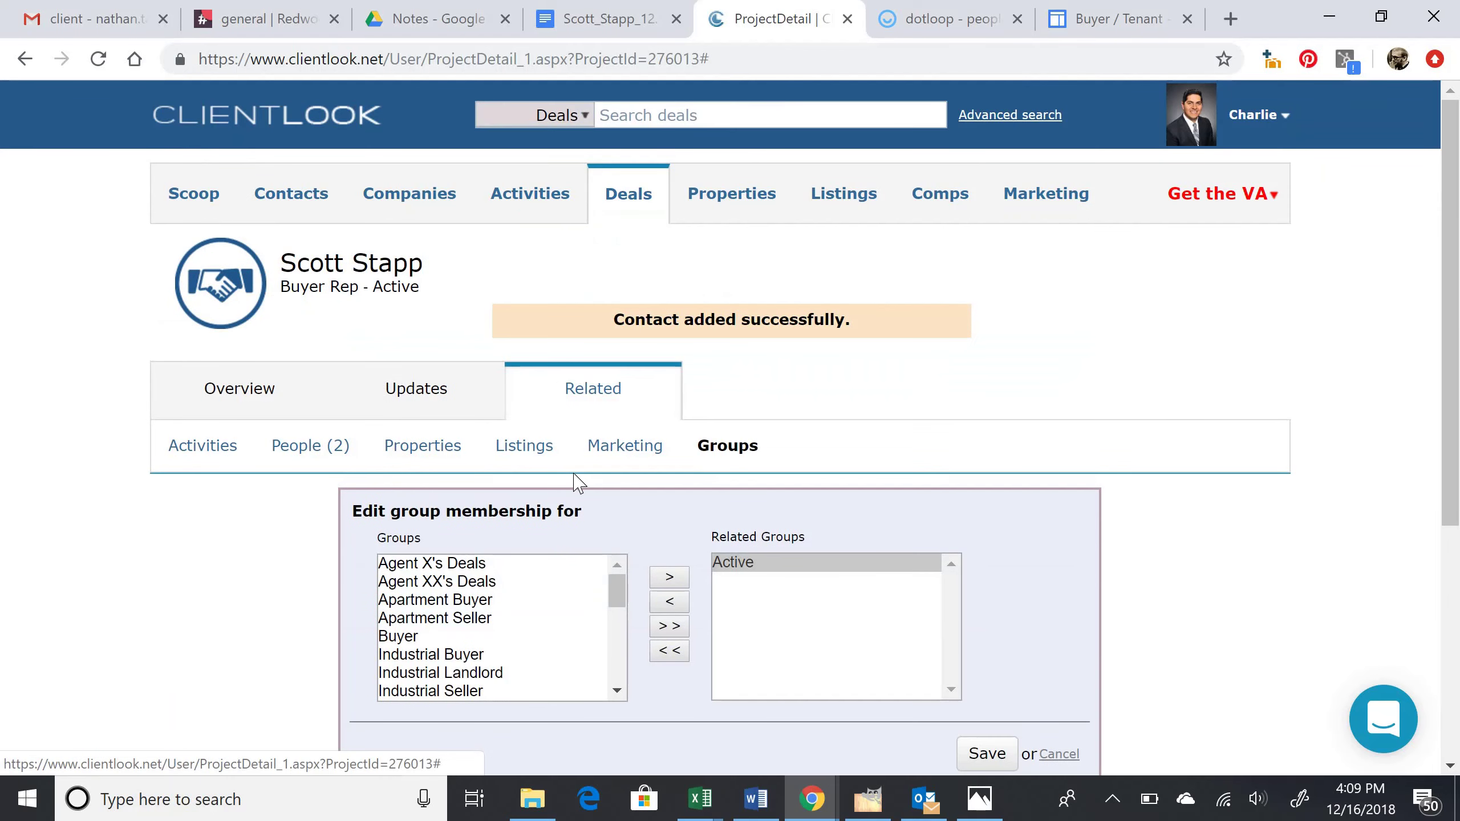
# Step: Add the Buyer and Office Buyer groups to Related Groups and save the membership
pyautogui.scroll(-1, 195, 619)
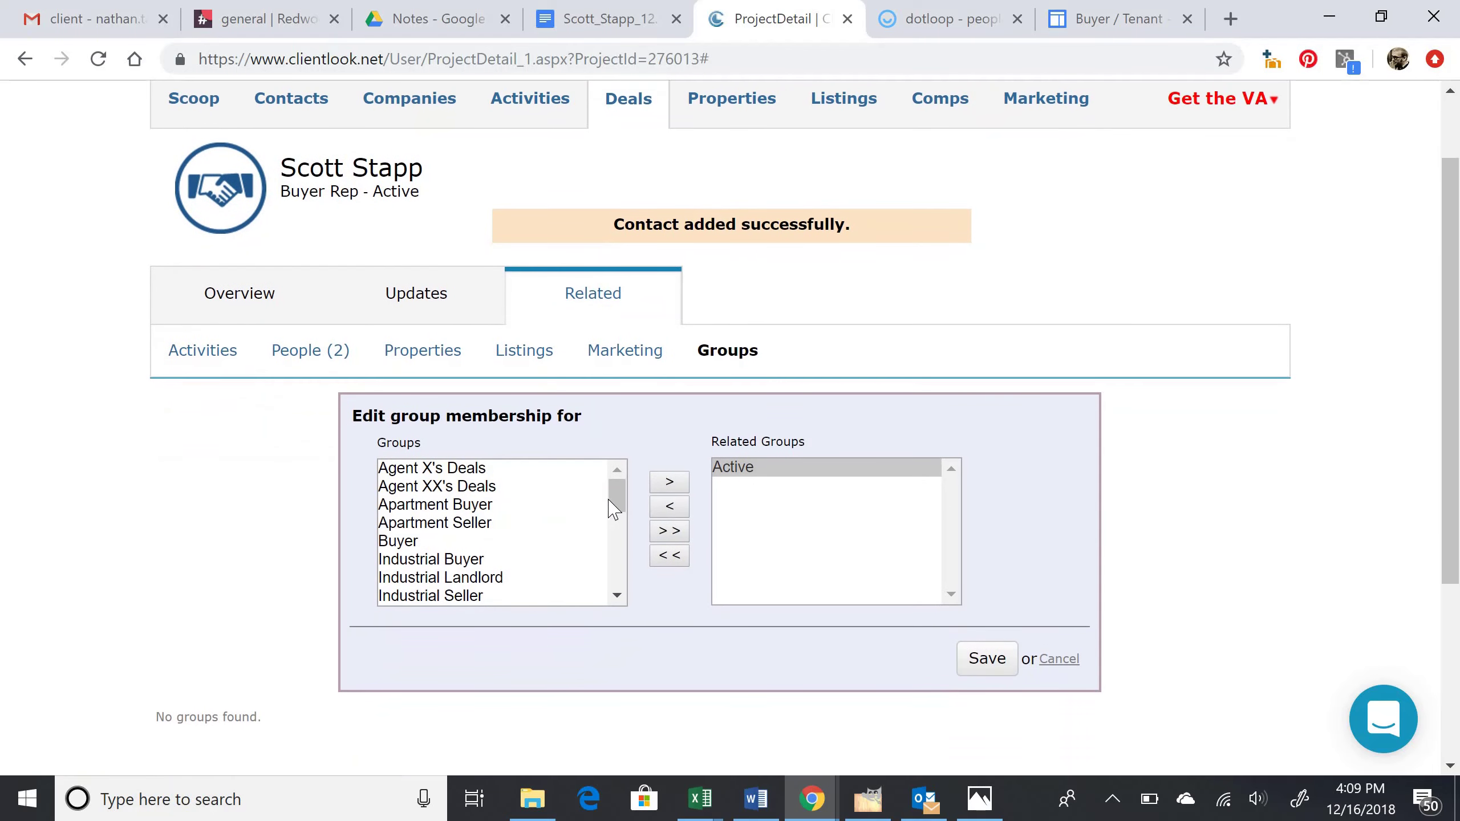
pyautogui.moveTo(617, 505); pyautogui.dragTo(637, 501)
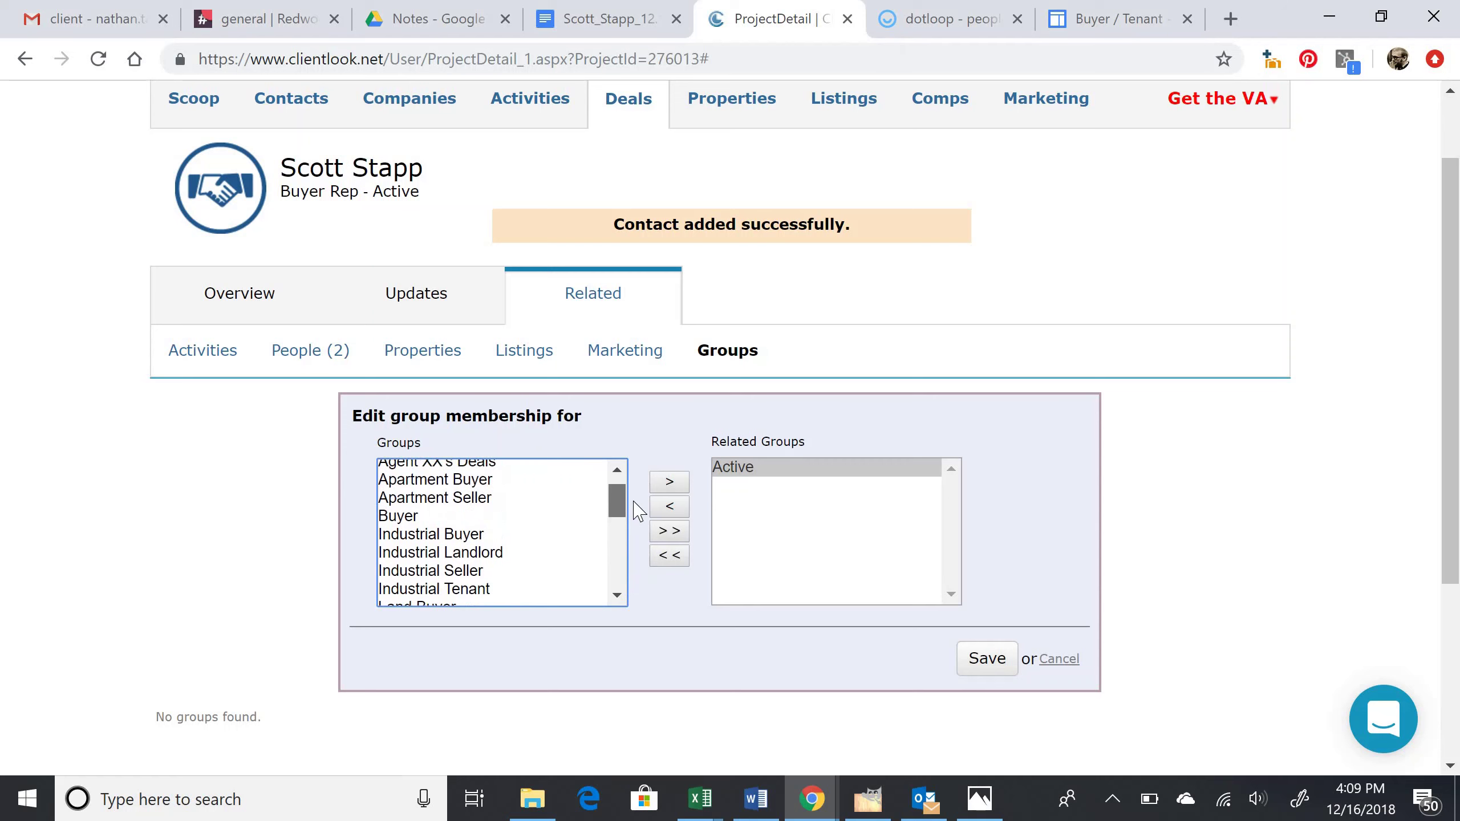
pyautogui.click(524, 517)
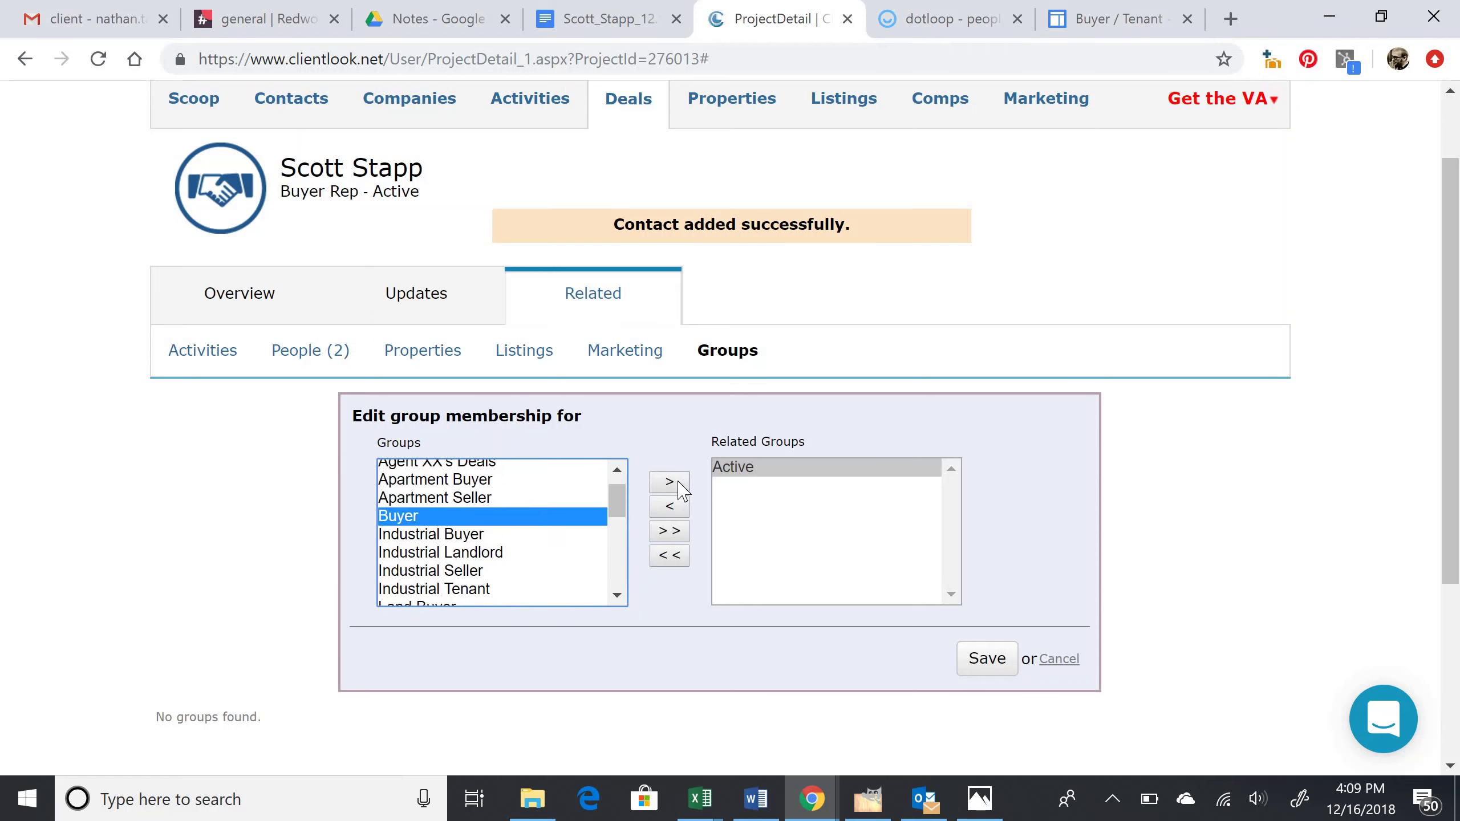
pyautogui.click(670, 483)
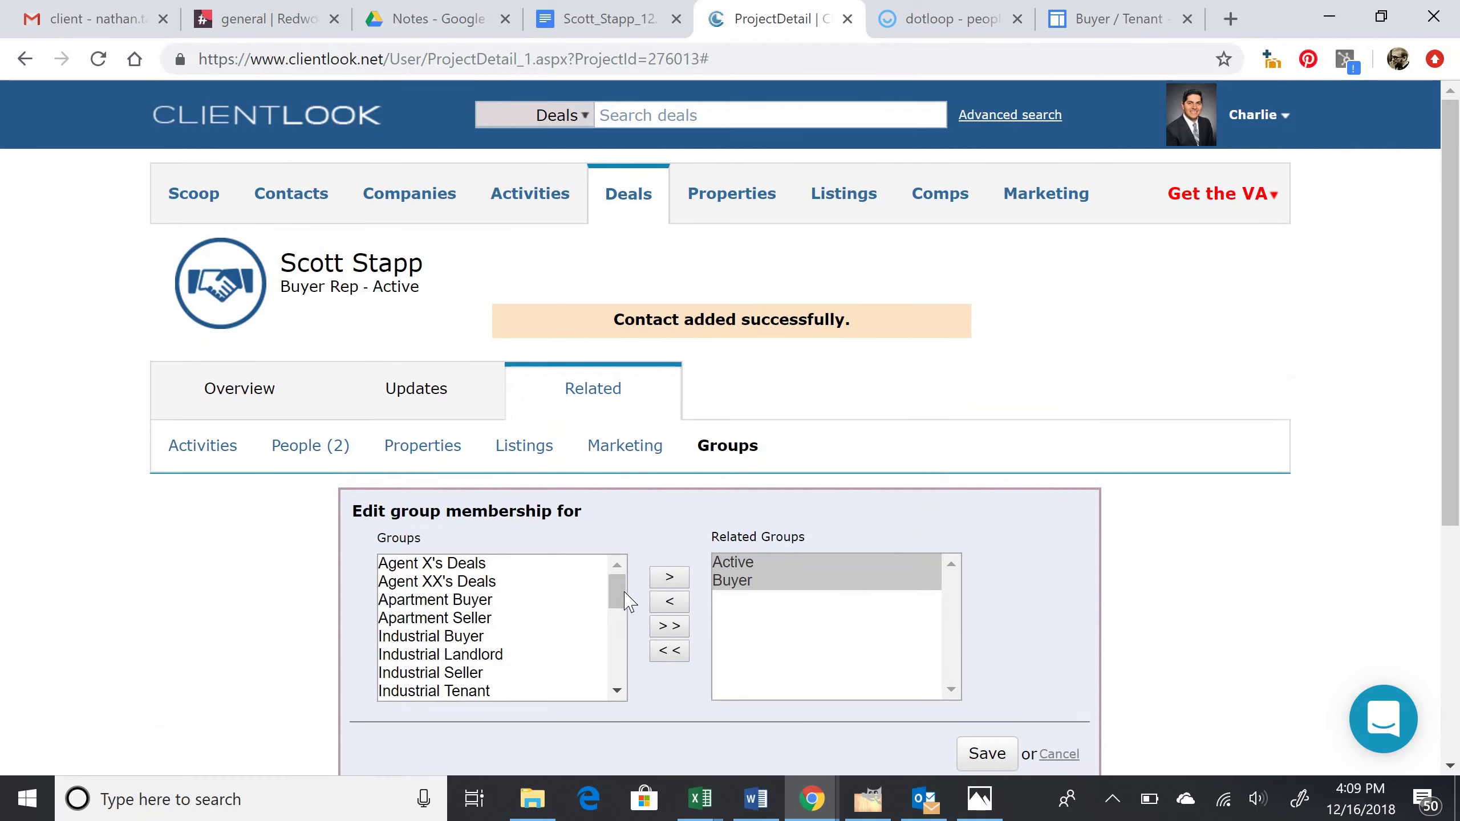
pyautogui.moveTo(617, 599); pyautogui.dragTo(614, 640)
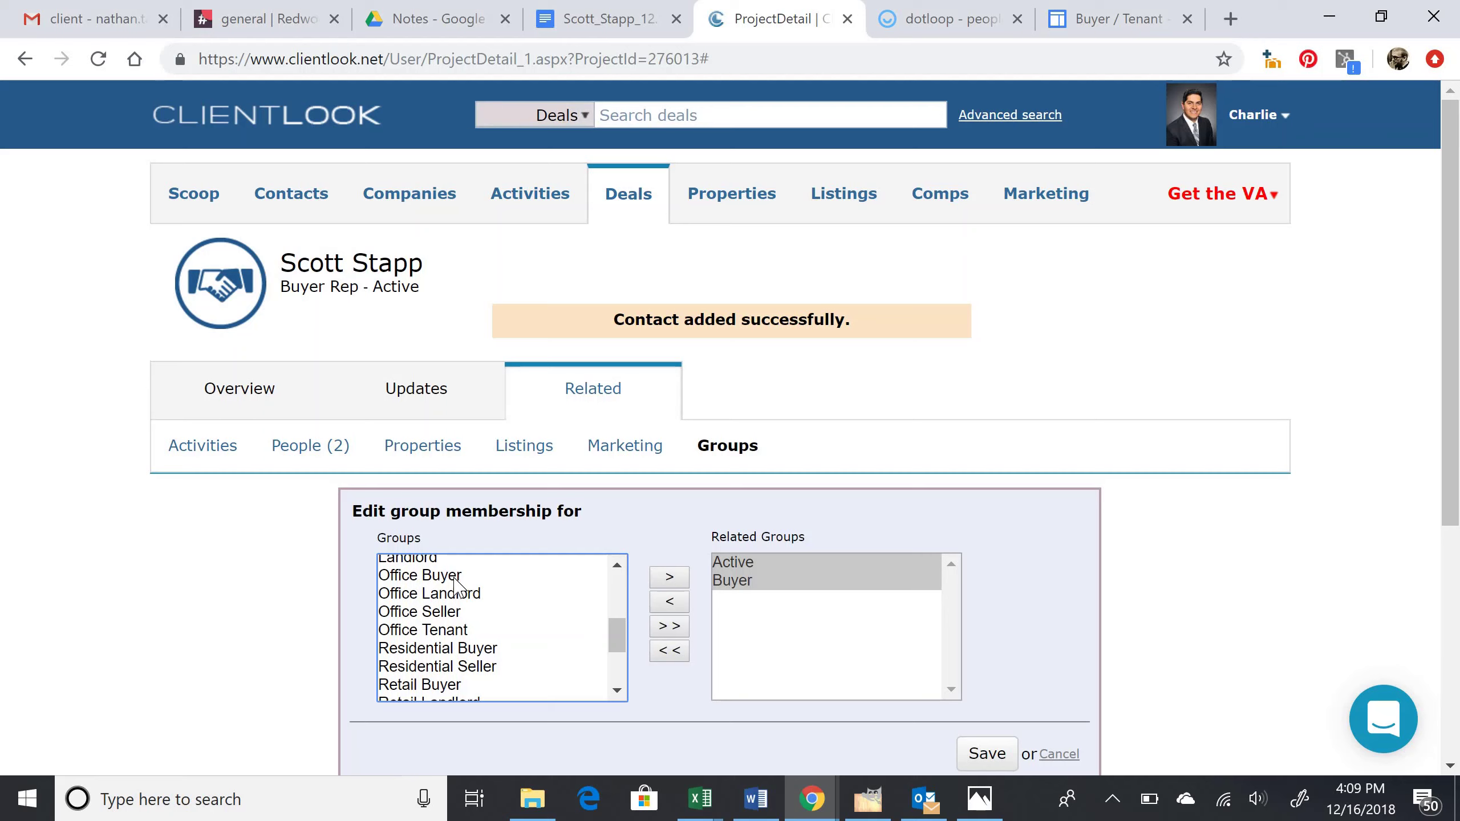
pyautogui.click(457, 576)
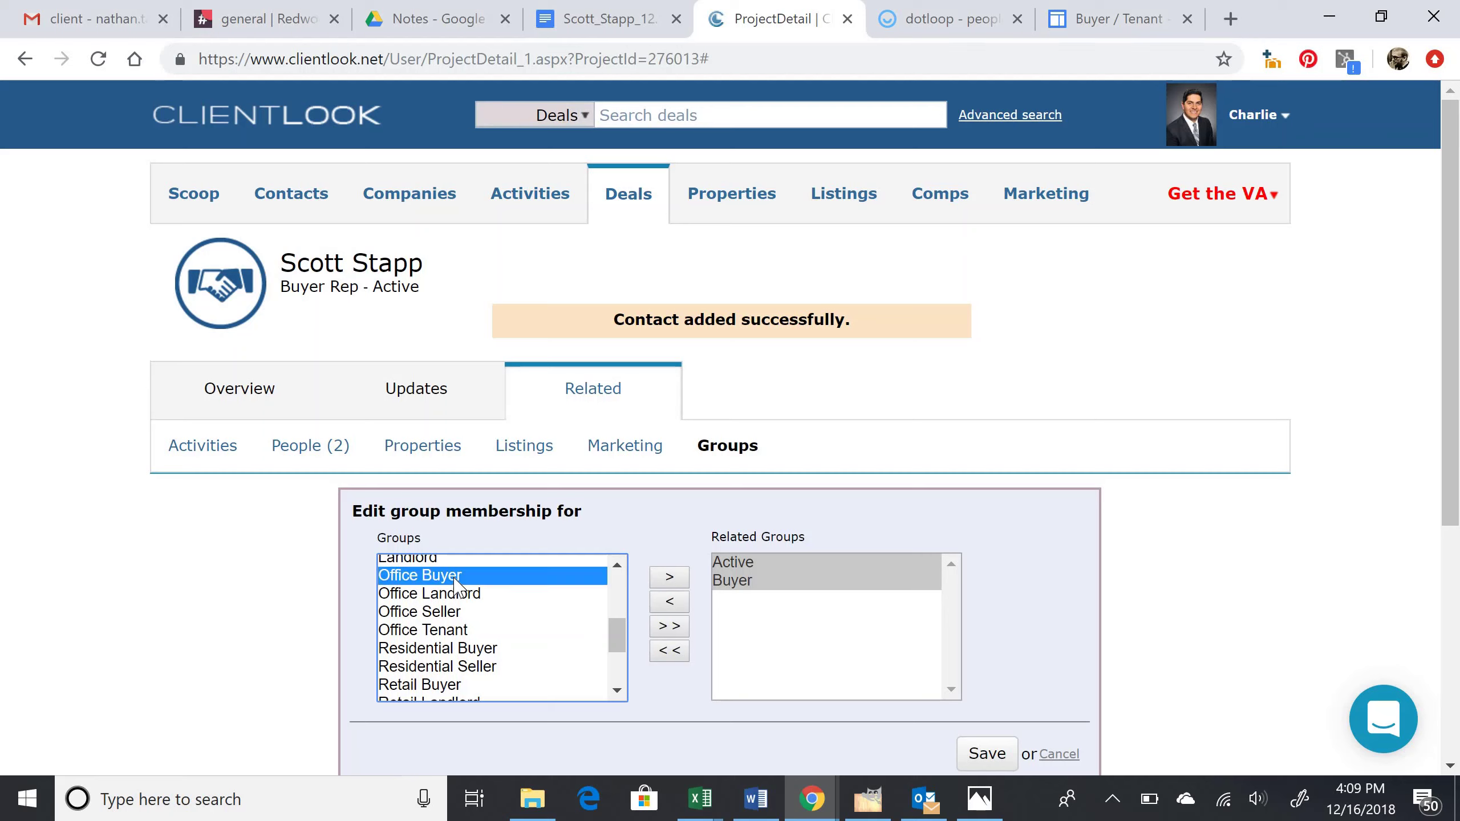
pyautogui.click(667, 578)
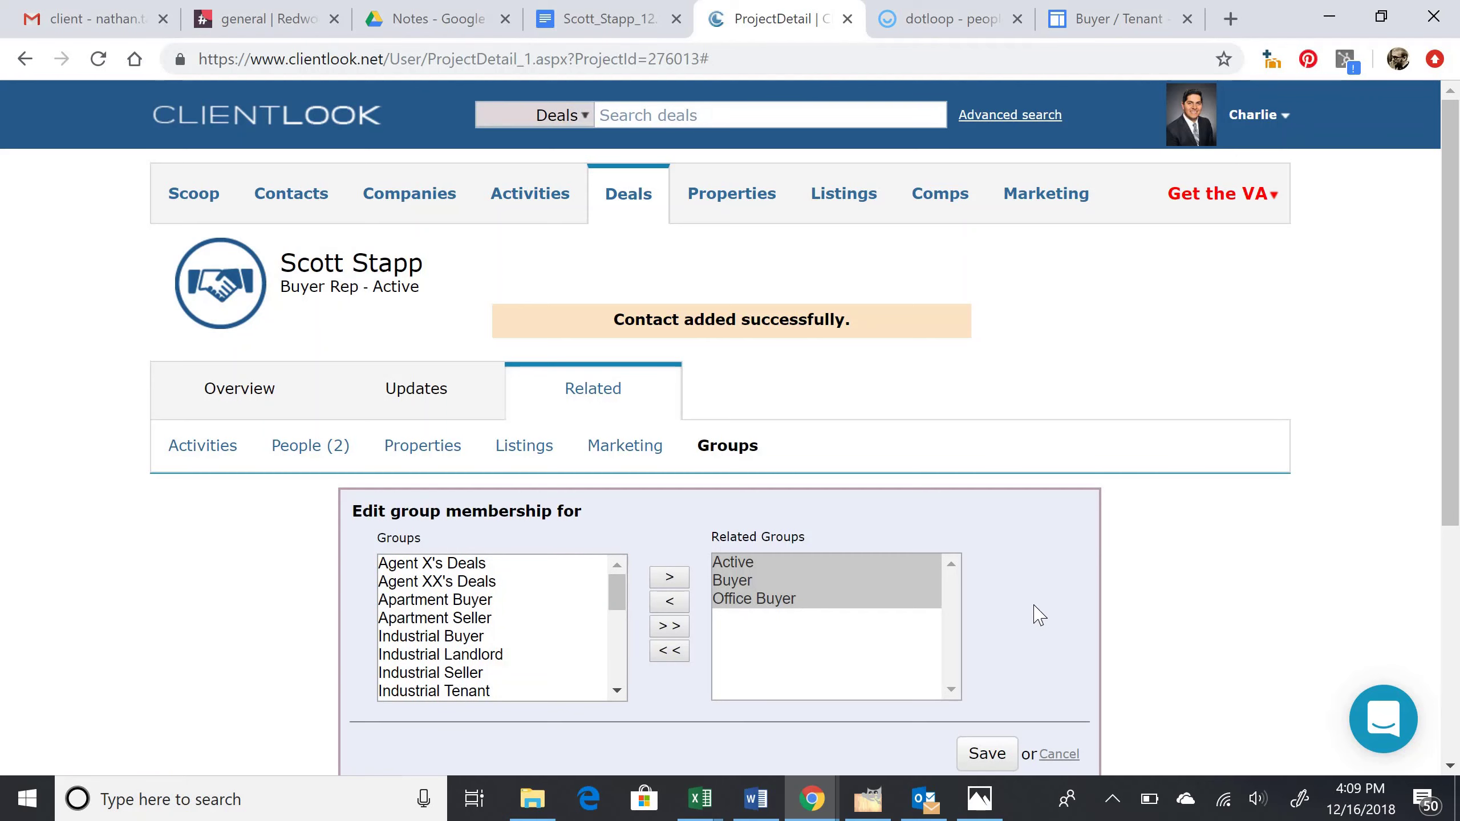
pyautogui.scroll(-2, 1037, 616)
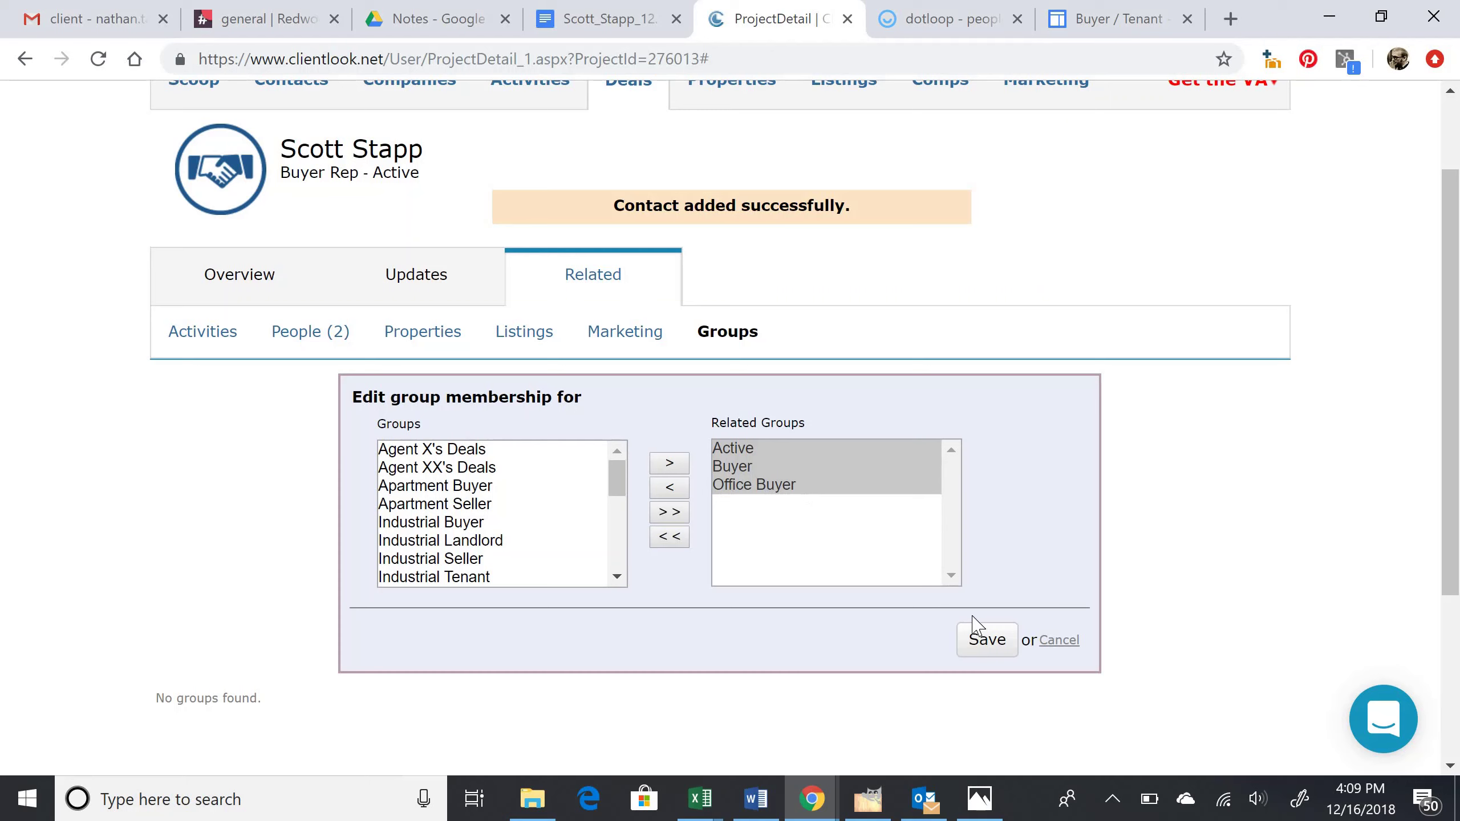
pyautogui.click(983, 642)
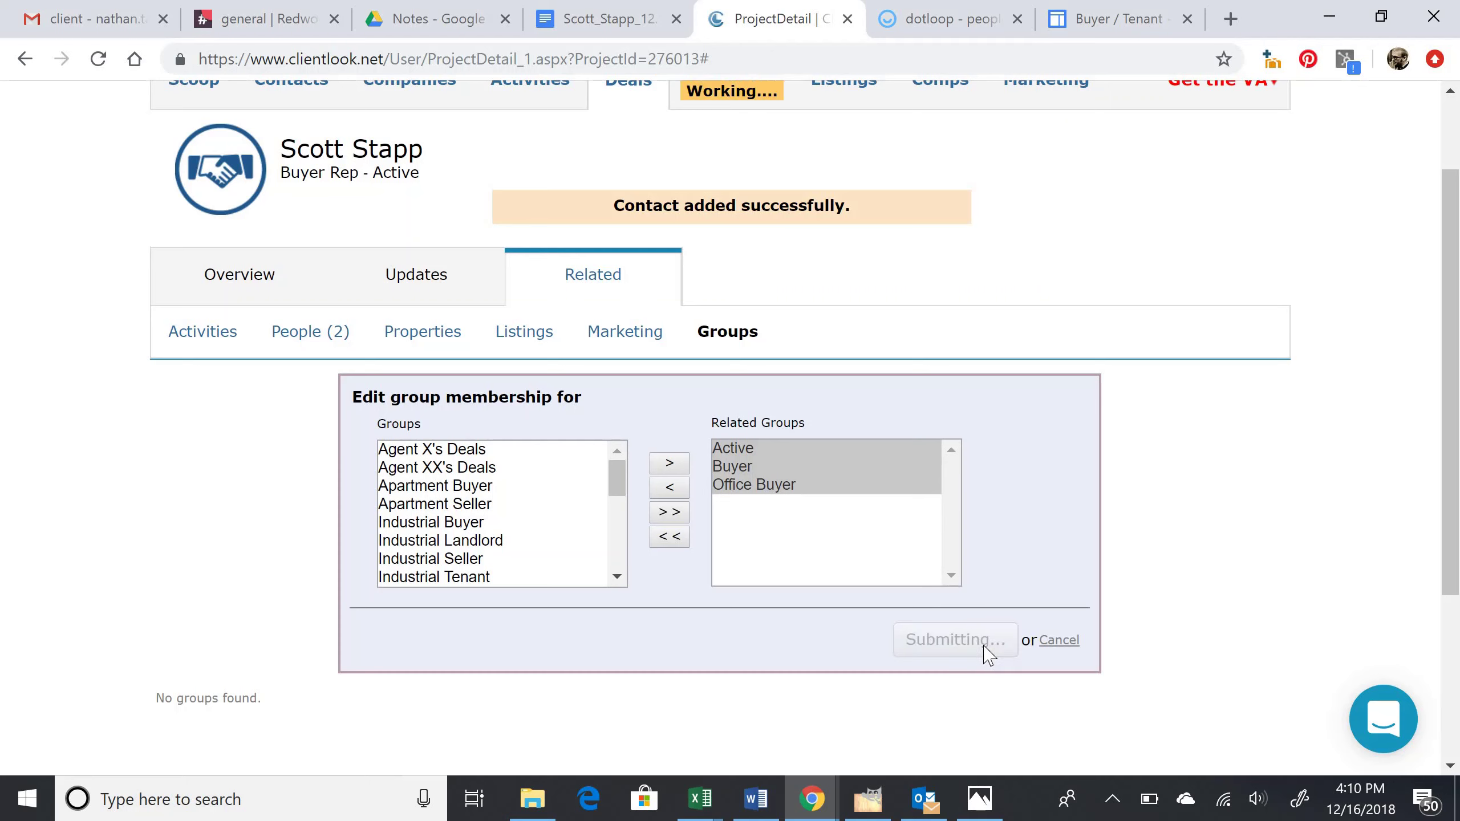